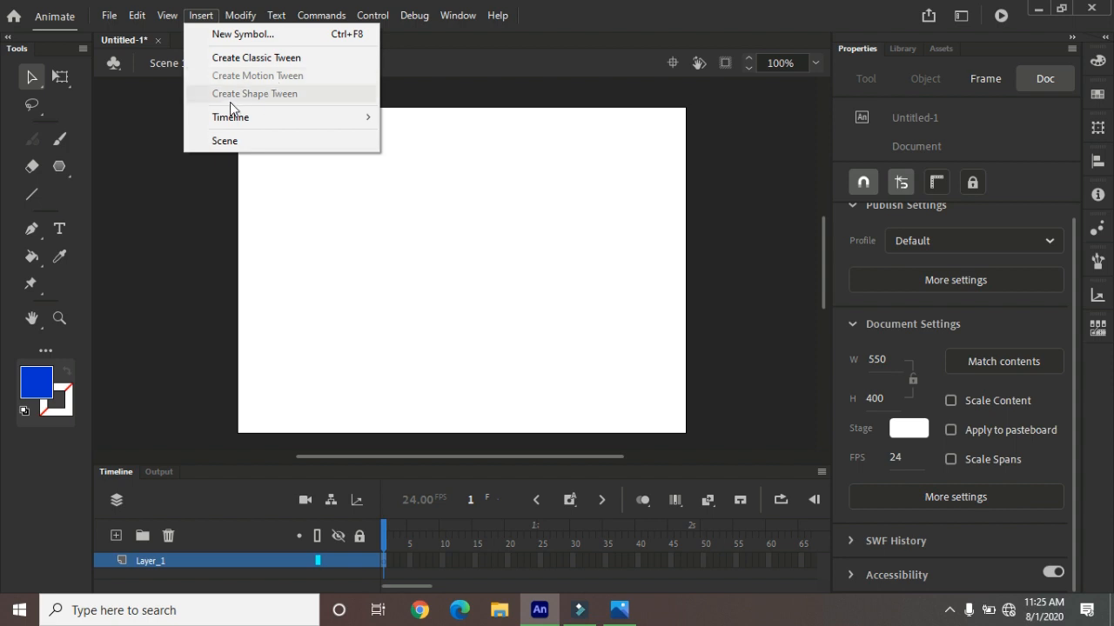
Step: Draw a blue five-pointed star about 116 by 115 px in the upper middle of the stage with the PolyStar tool, and select it
click(59, 166)
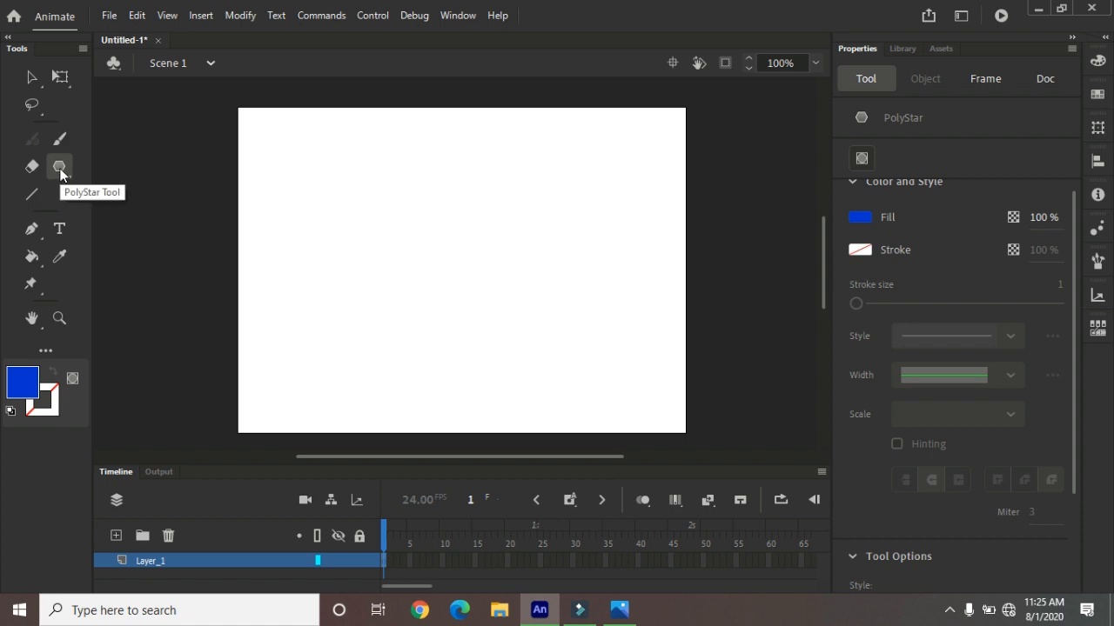
drag(1074, 343, 1083, 470)
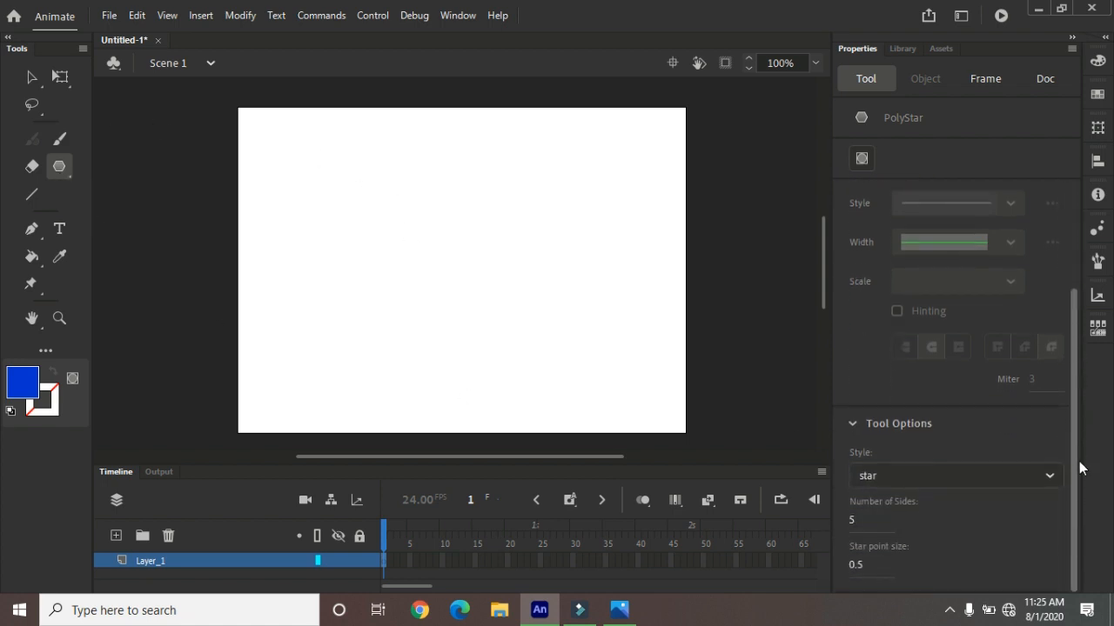
click(891, 478)
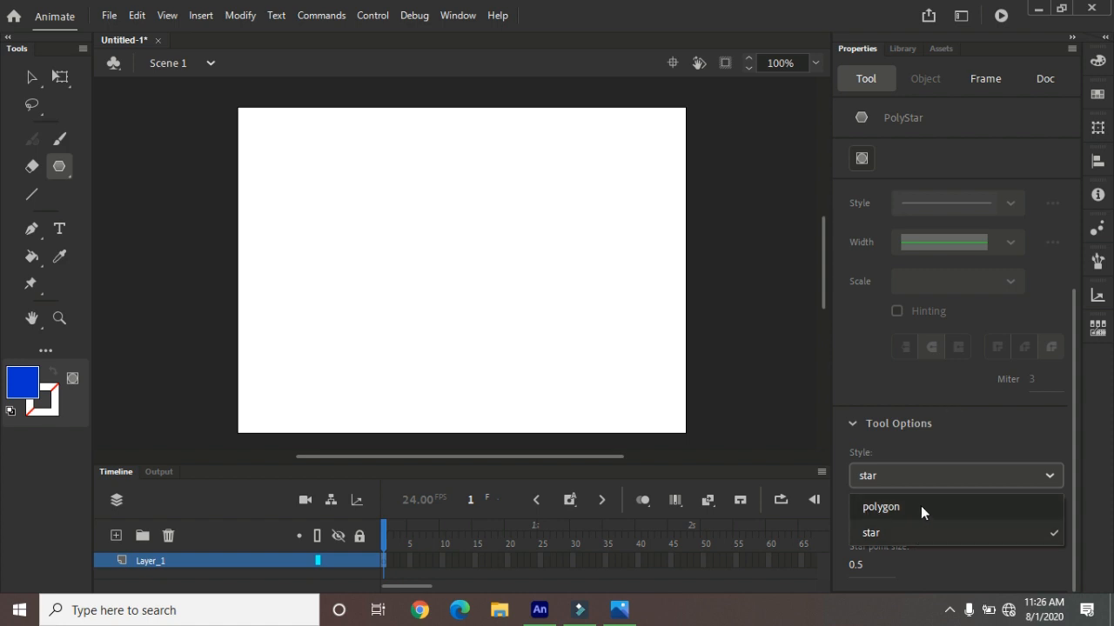
click(880, 531)
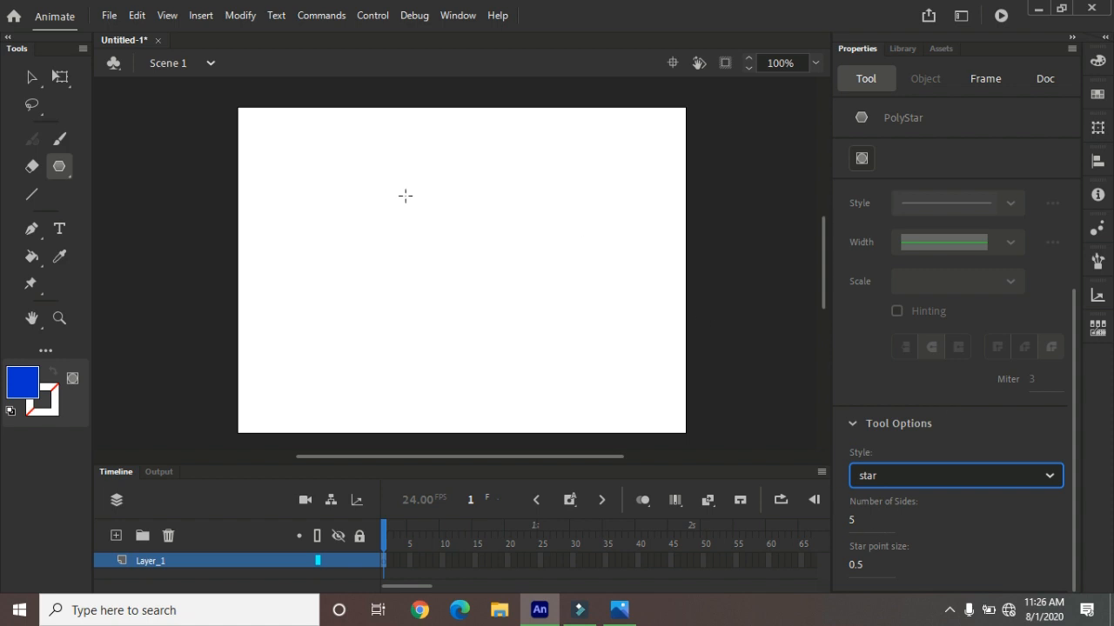
drag(415, 219, 448, 253)
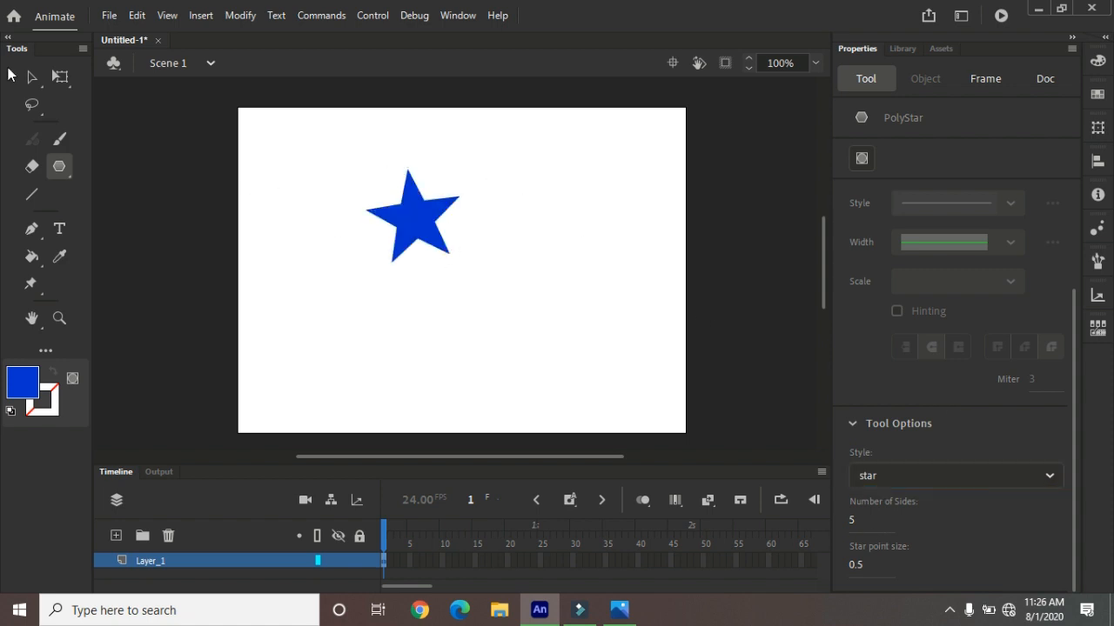
click(31, 77)
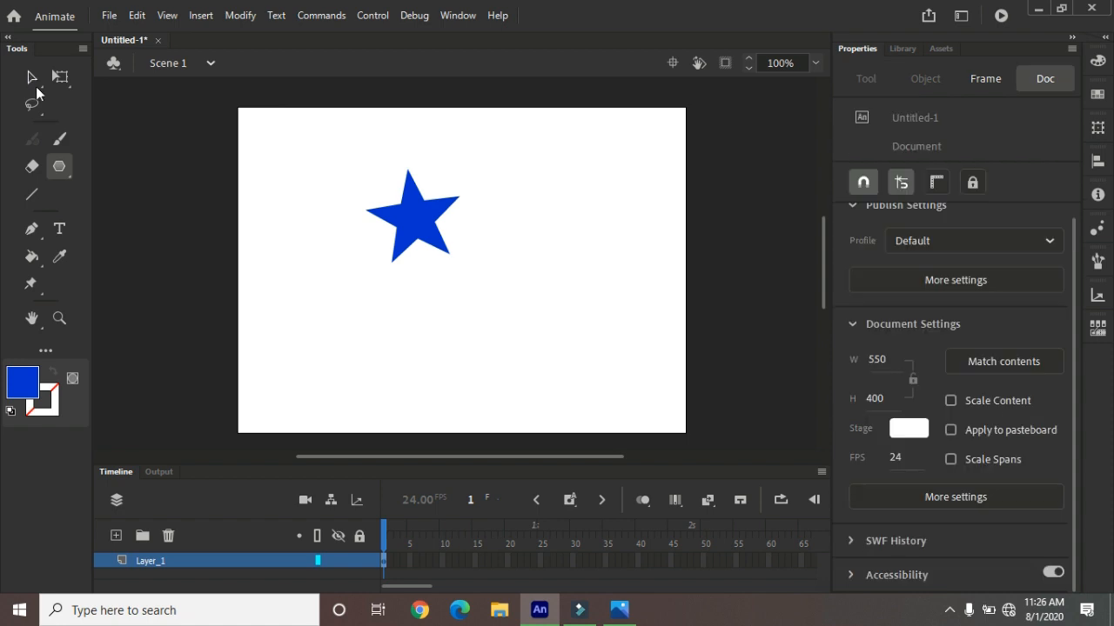
click(423, 228)
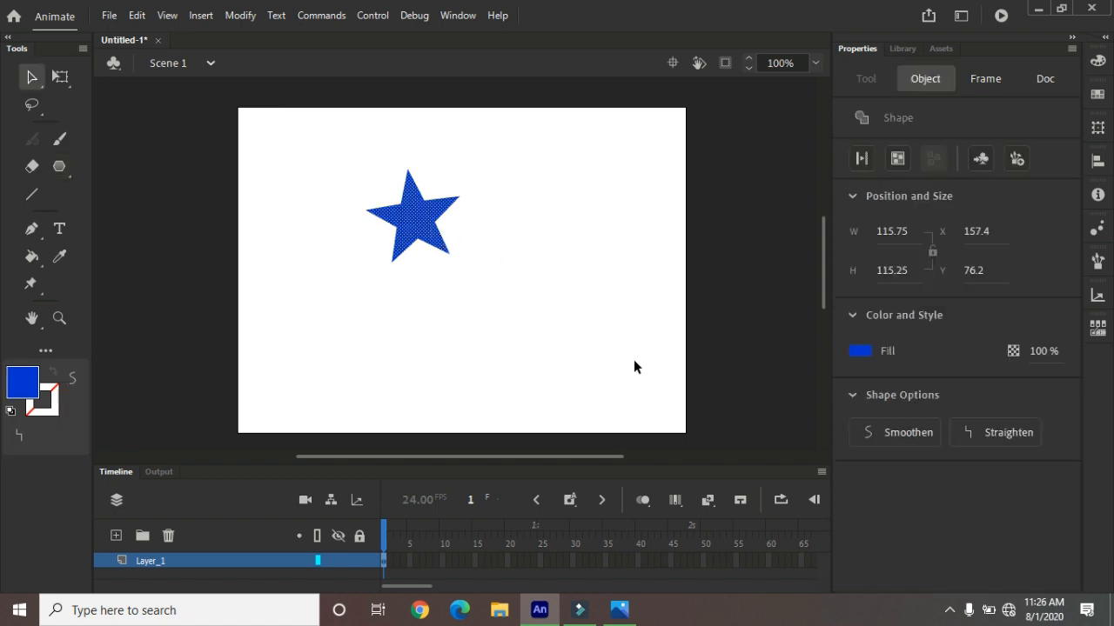
key(F8)
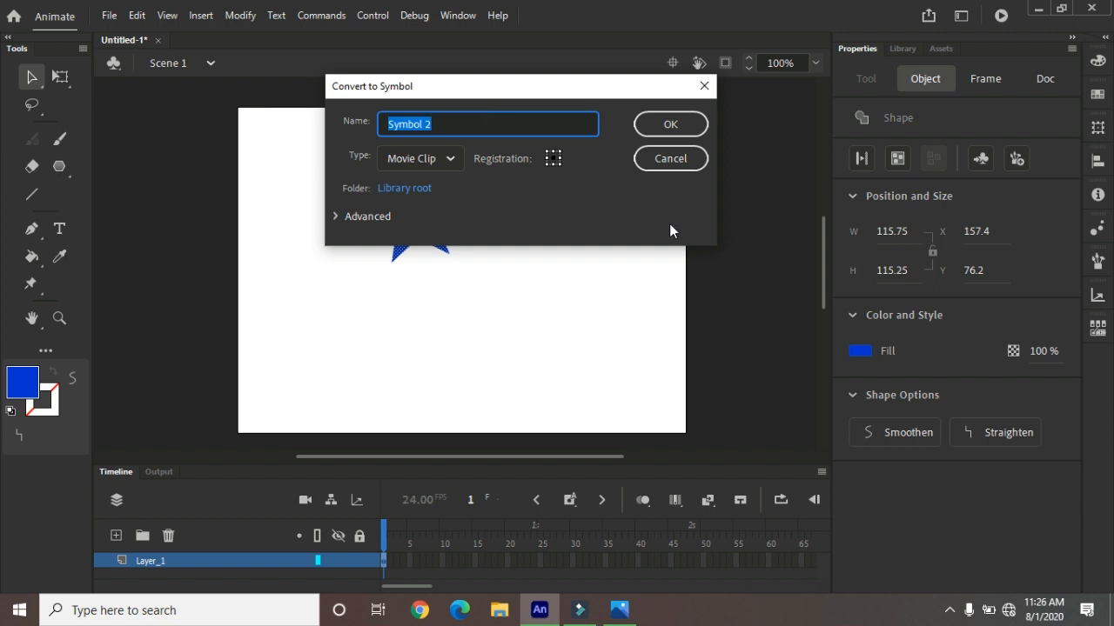
click(683, 161)
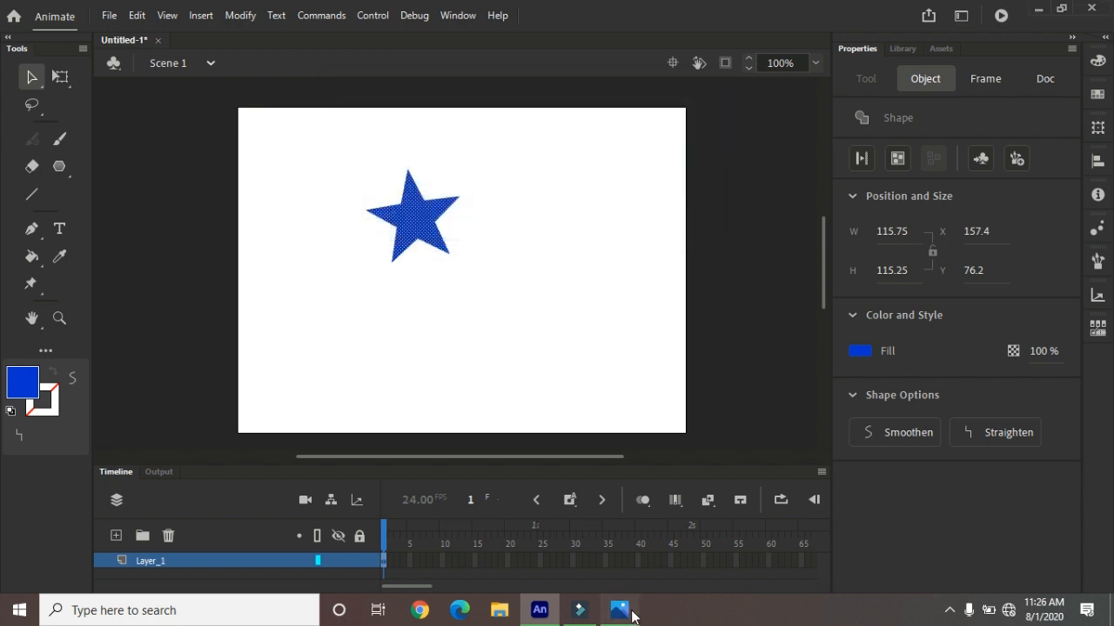
click(619, 610)
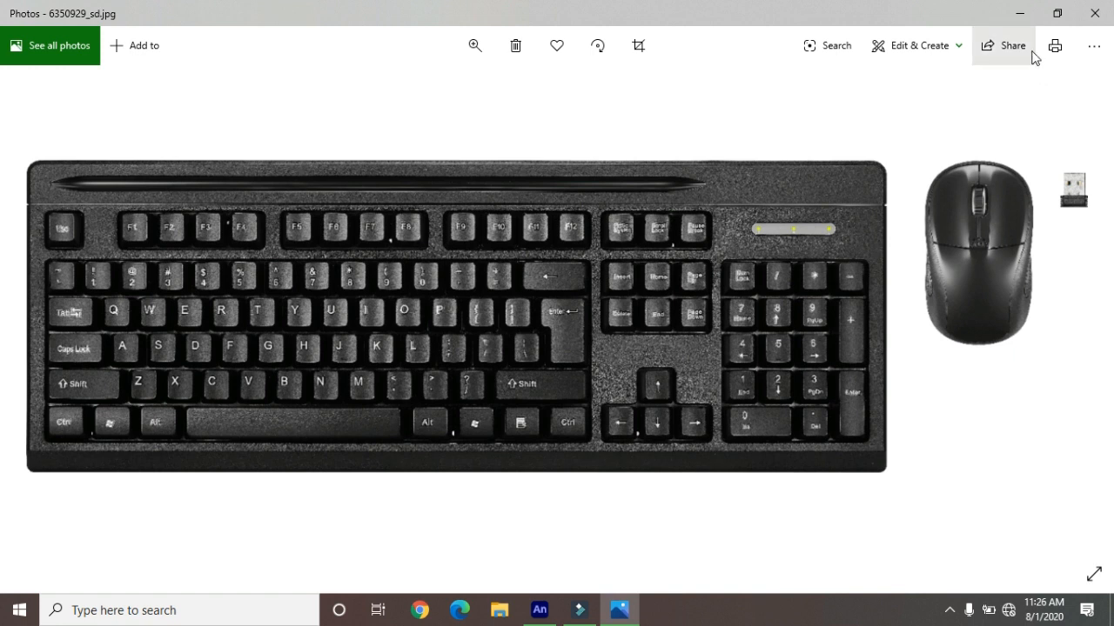
click(1019, 13)
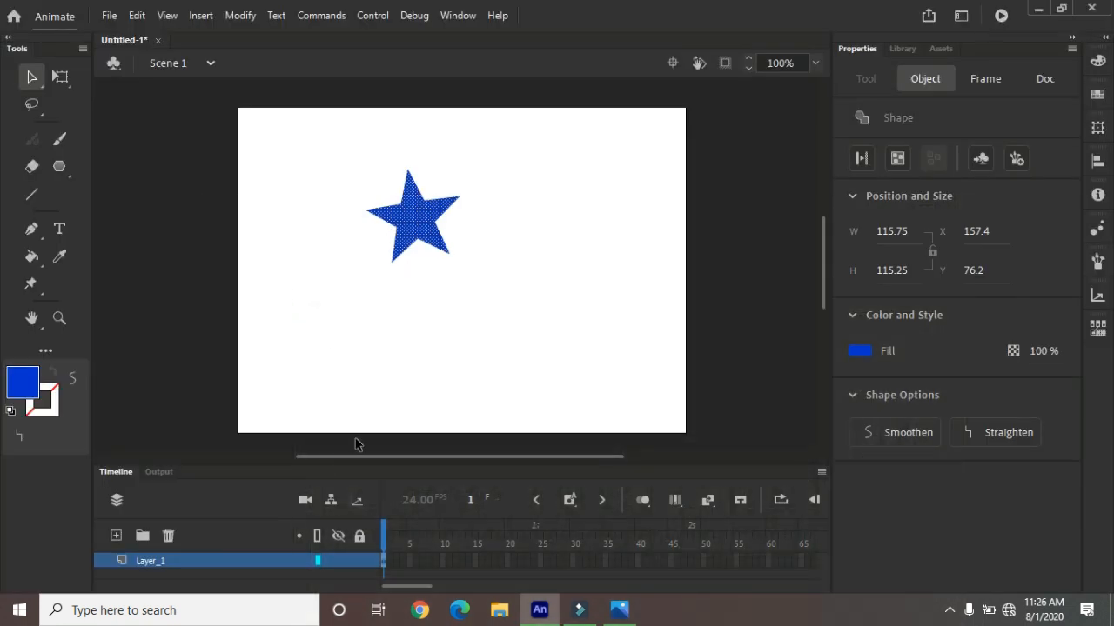
Step: Convert the selected star to a Movie Clip symbol
click(233, 18)
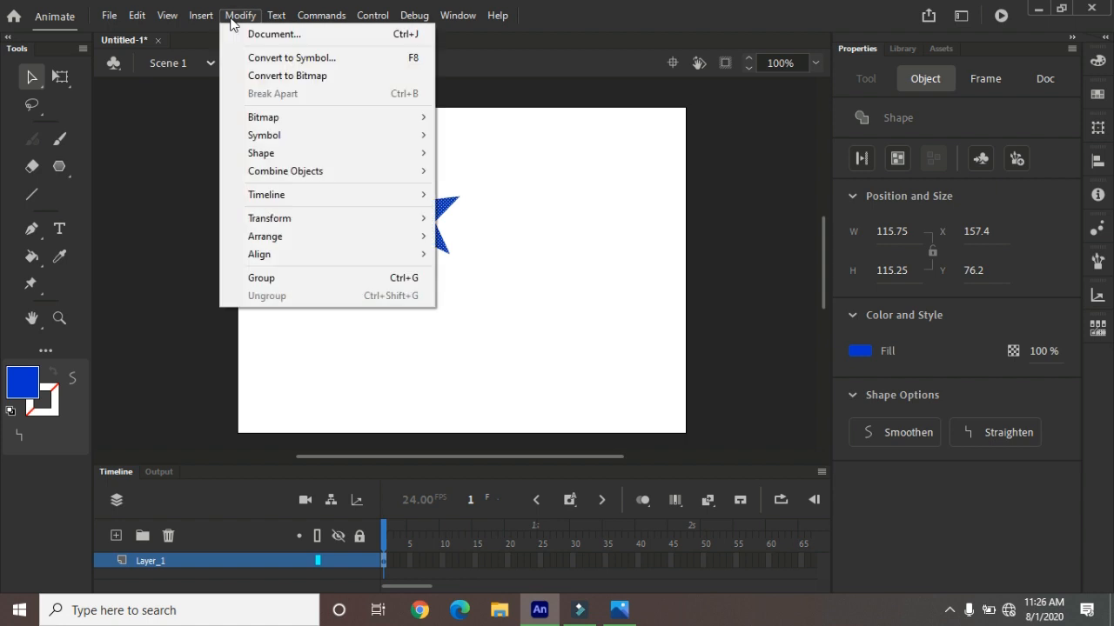
click(359, 59)
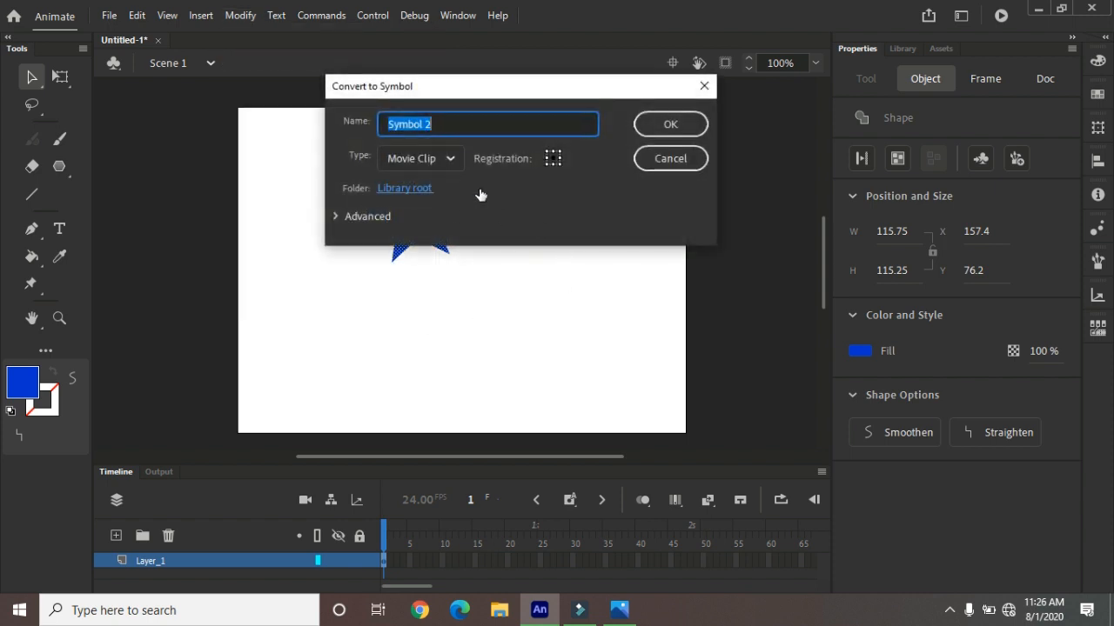
click(450, 158)
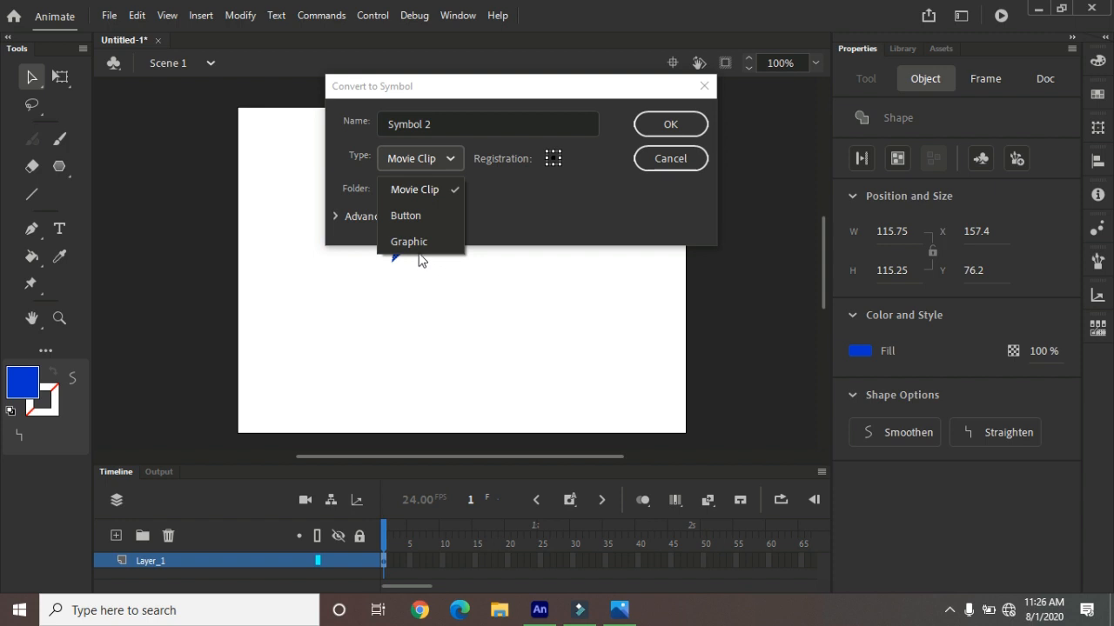
click(691, 125)
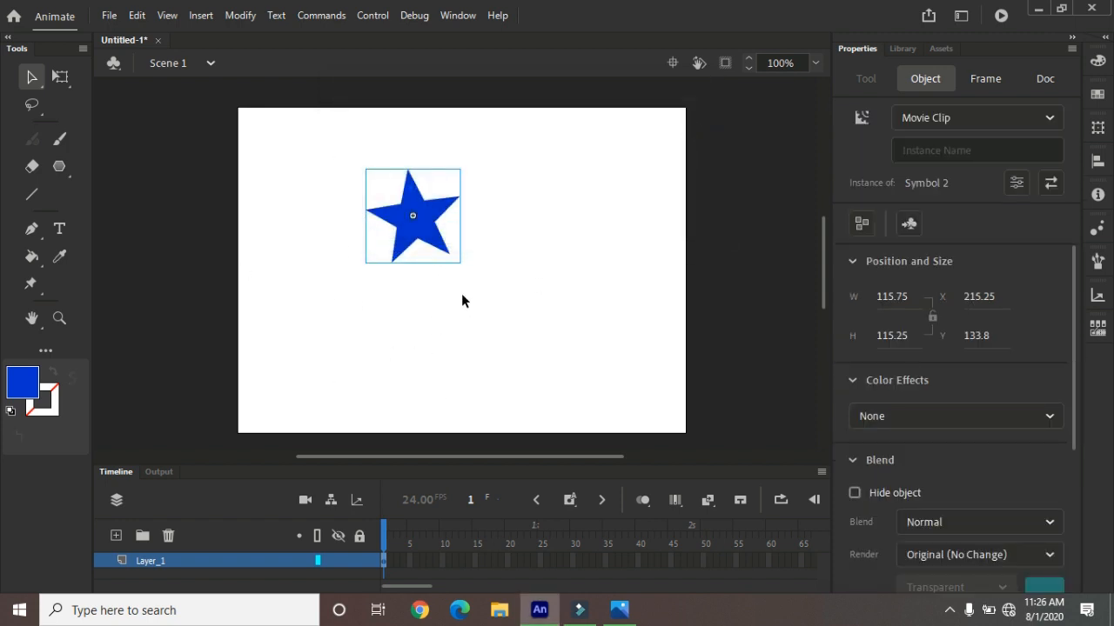
Step: Extend Layer_1 to frame 40 and apply a classic tween to its frames
click(638, 564)
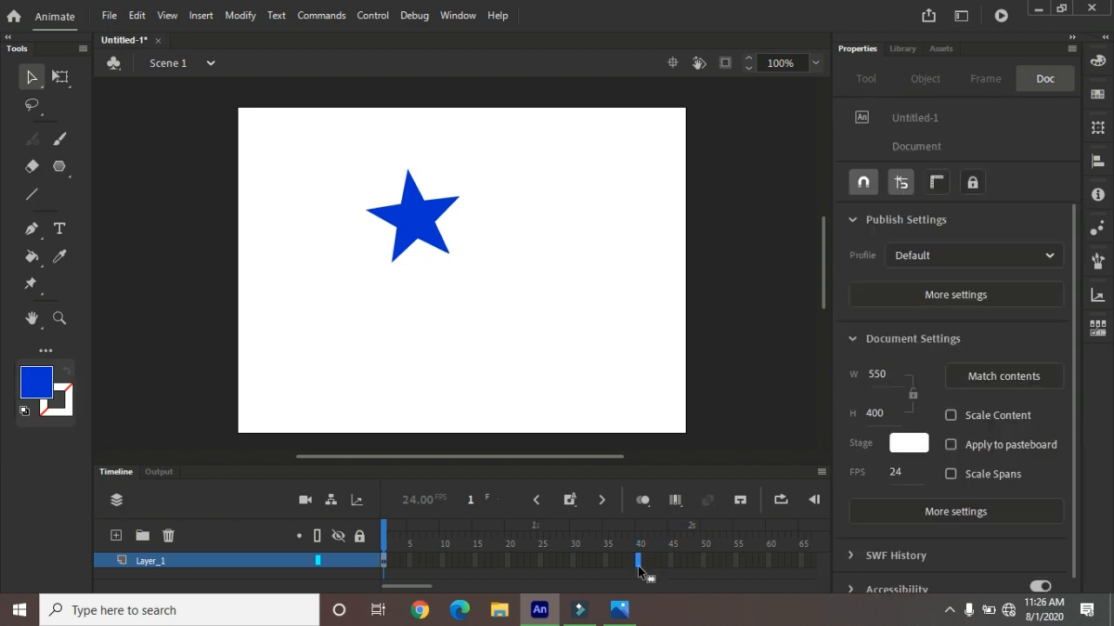
key(F5)
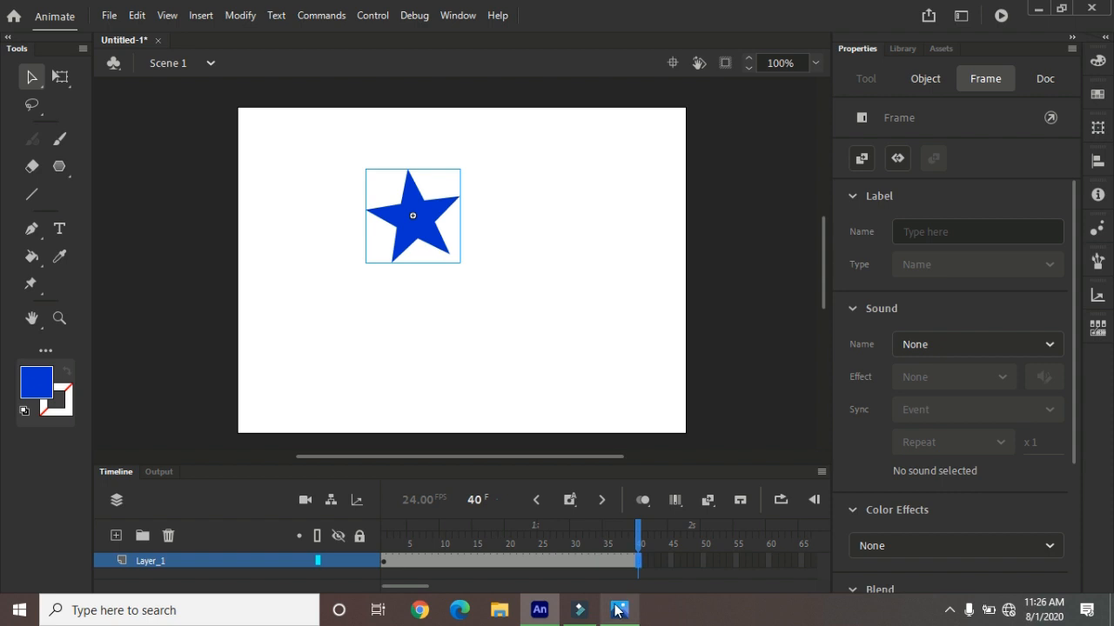
right_click(579, 567)
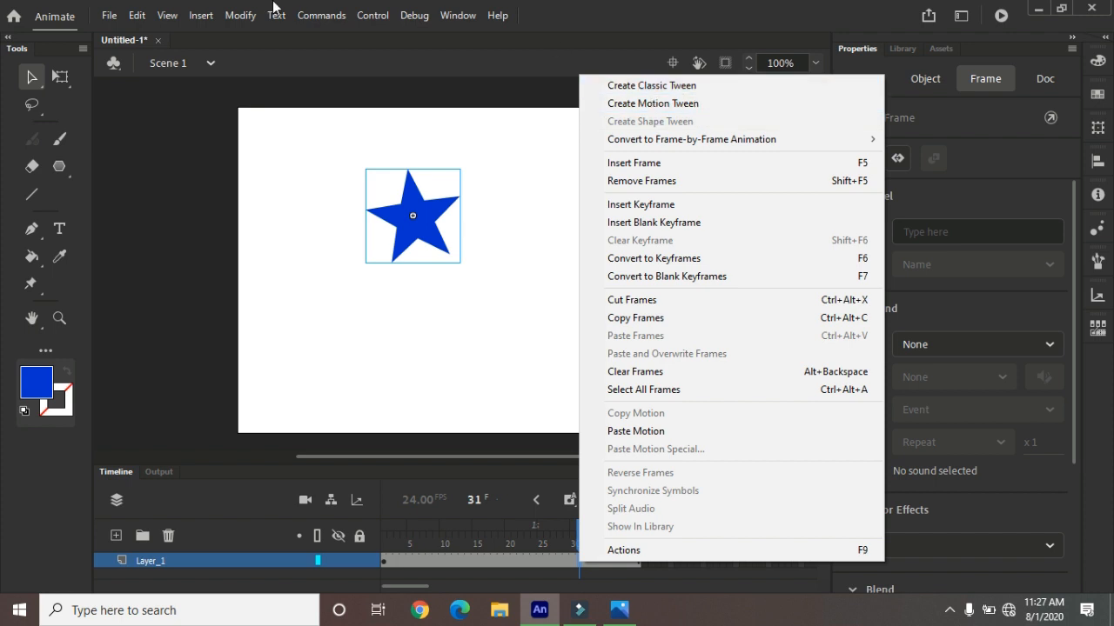
click(209, 17)
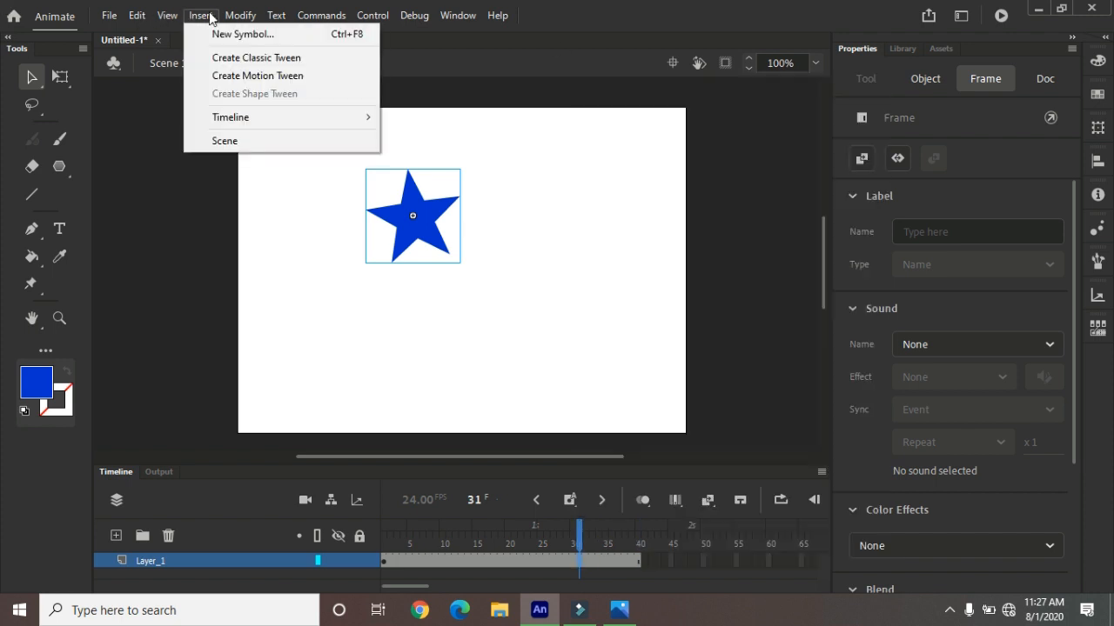
click(256, 67)
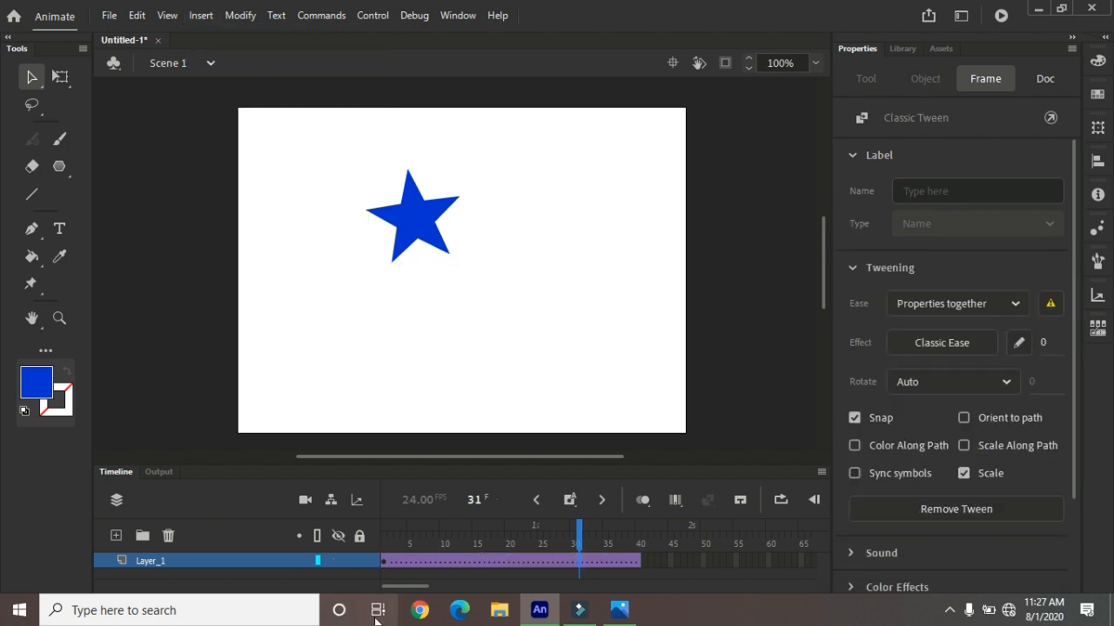
Step: Insert a keyframe at frame 40 and move the star there diagonally down to about X 330, Y 211
click(638, 563)
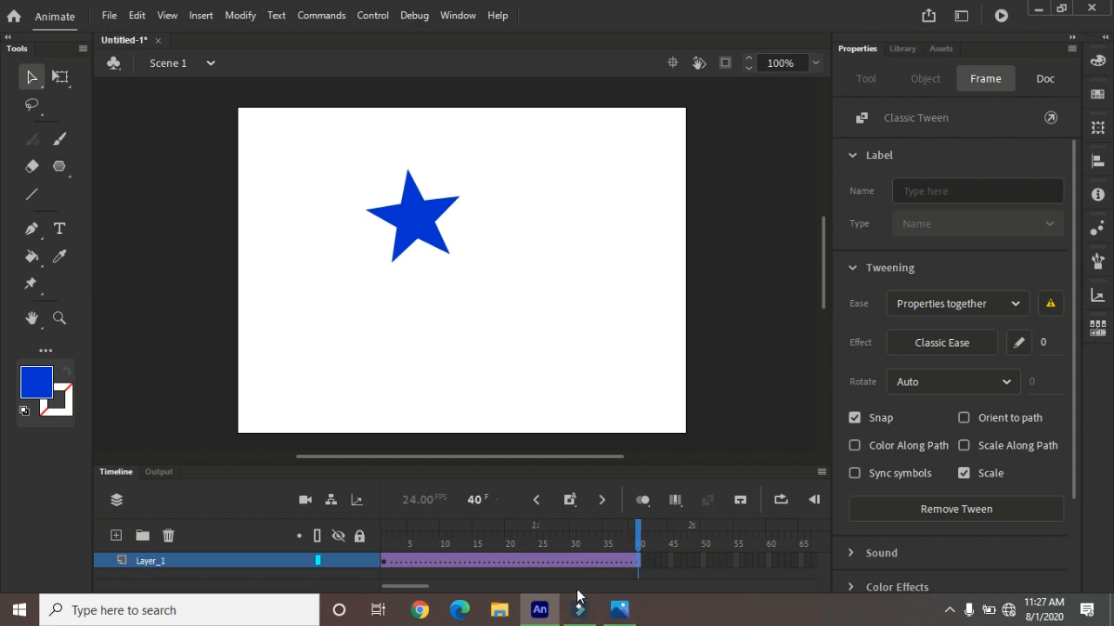
key(F6)
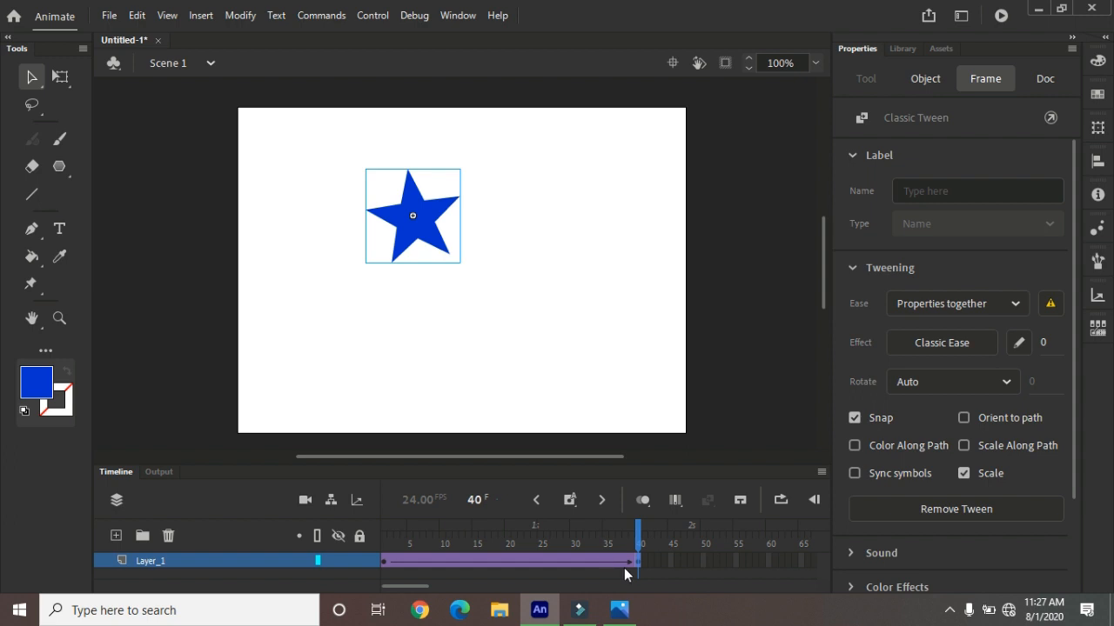
drag(438, 235, 531, 301)
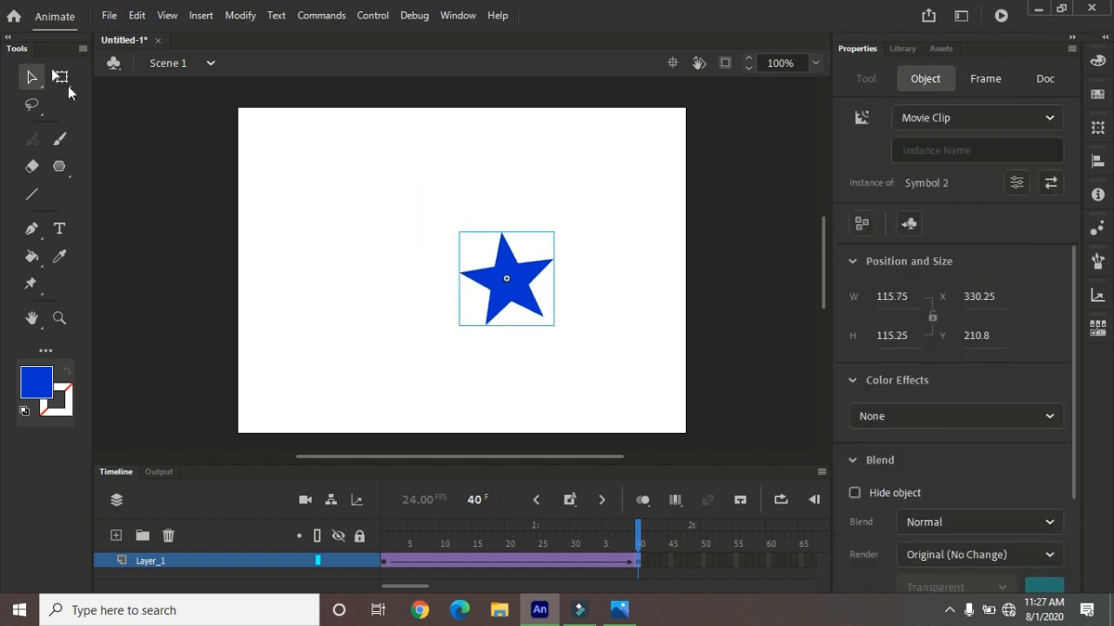
Step: Shrink the star at frame 40 to about 66 by 59 px and place it near the stage's lower right corner, about X 449, Y 317
click(59, 78)
drag(459, 325, 389, 378)
drag(528, 306, 579, 351)
drag(671, 221, 582, 299)
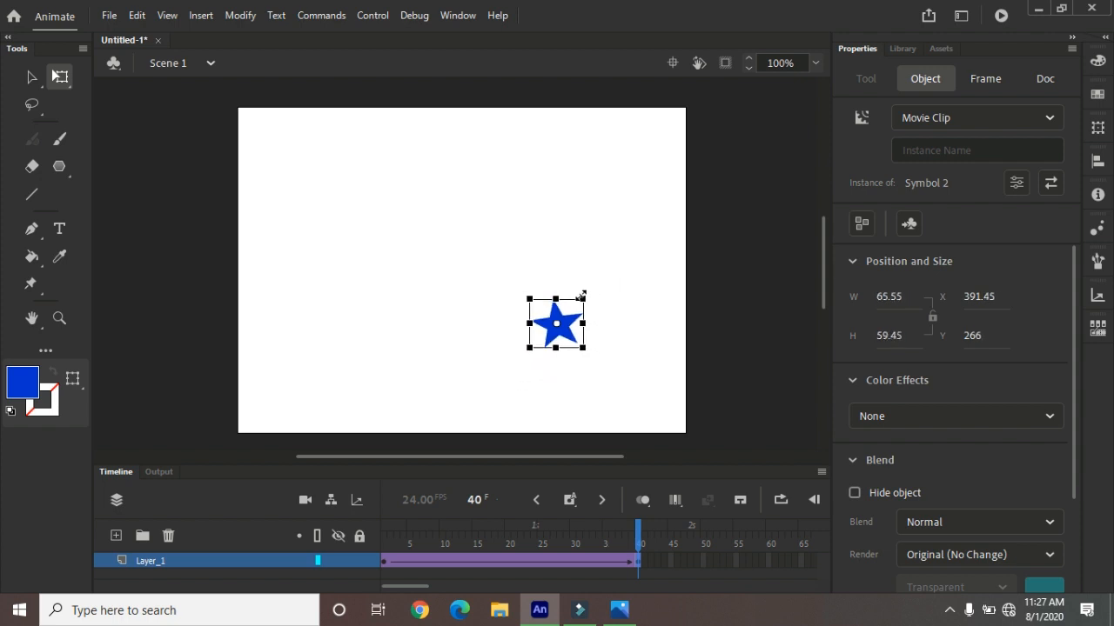
drag(574, 340, 613, 376)
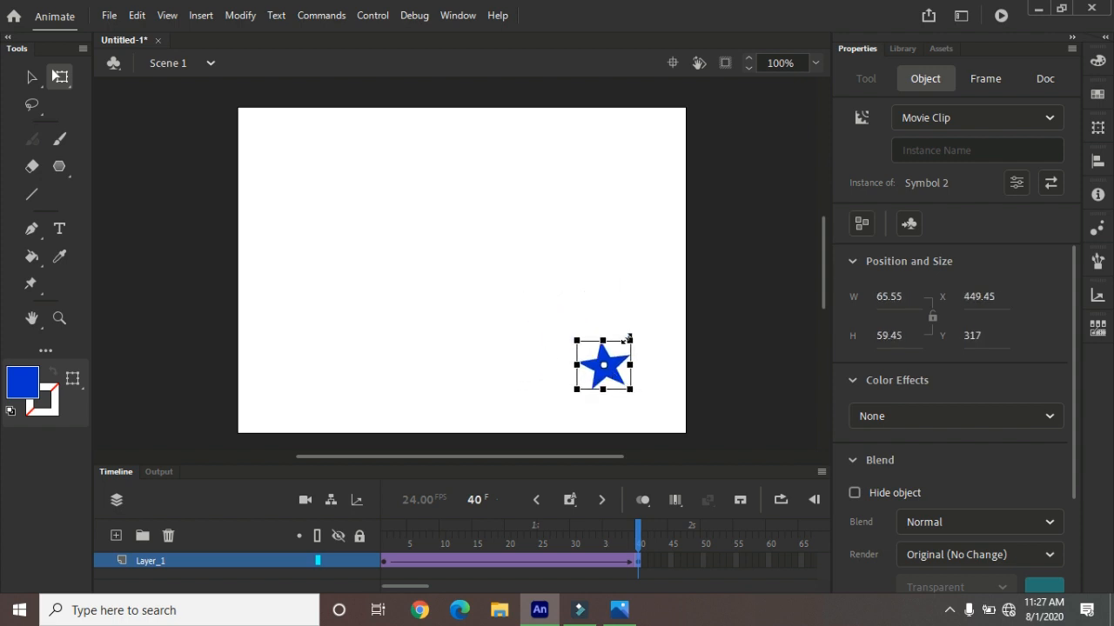
Step: Compare with the star at frame 1, and scale the frame 40 star down further to about 30 by 24 px
click(383, 564)
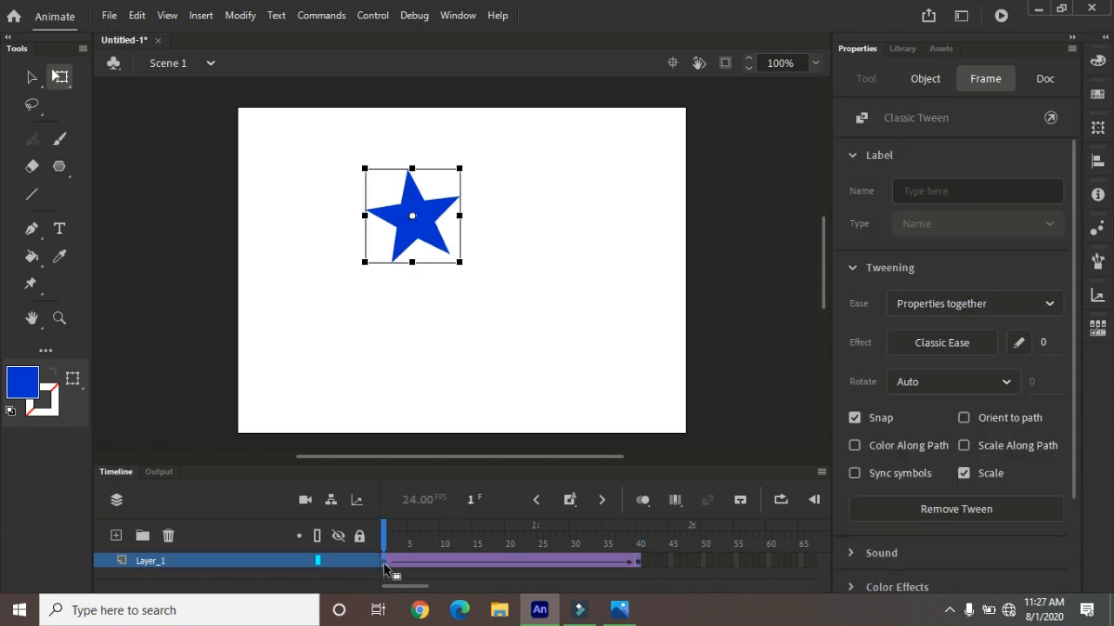
drag(633, 565, 639, 567)
click(639, 567)
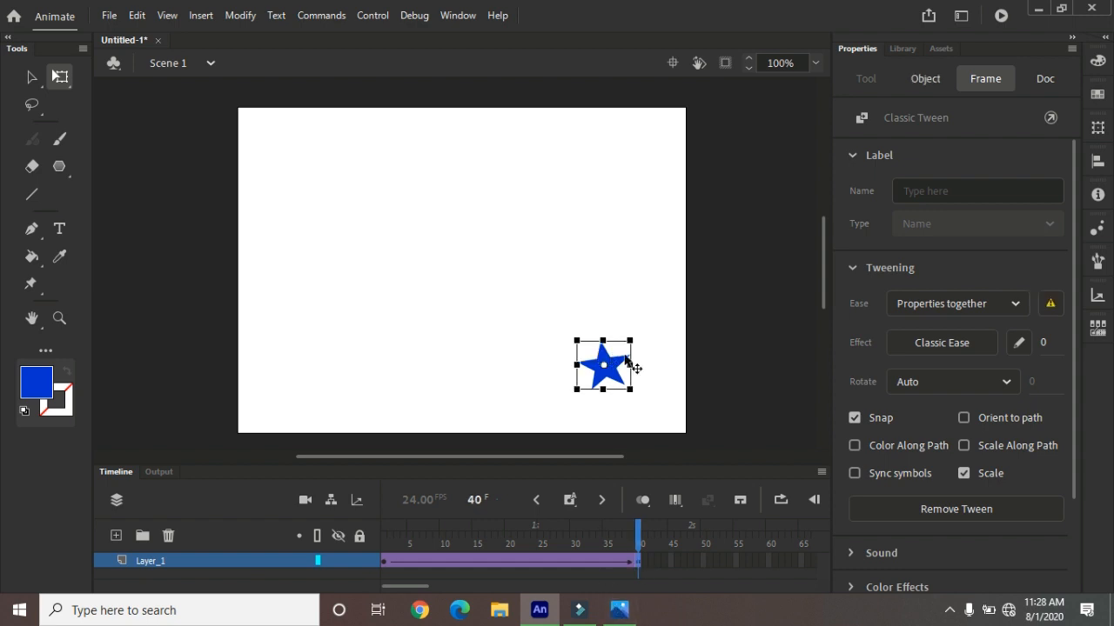
drag(625, 345, 615, 356)
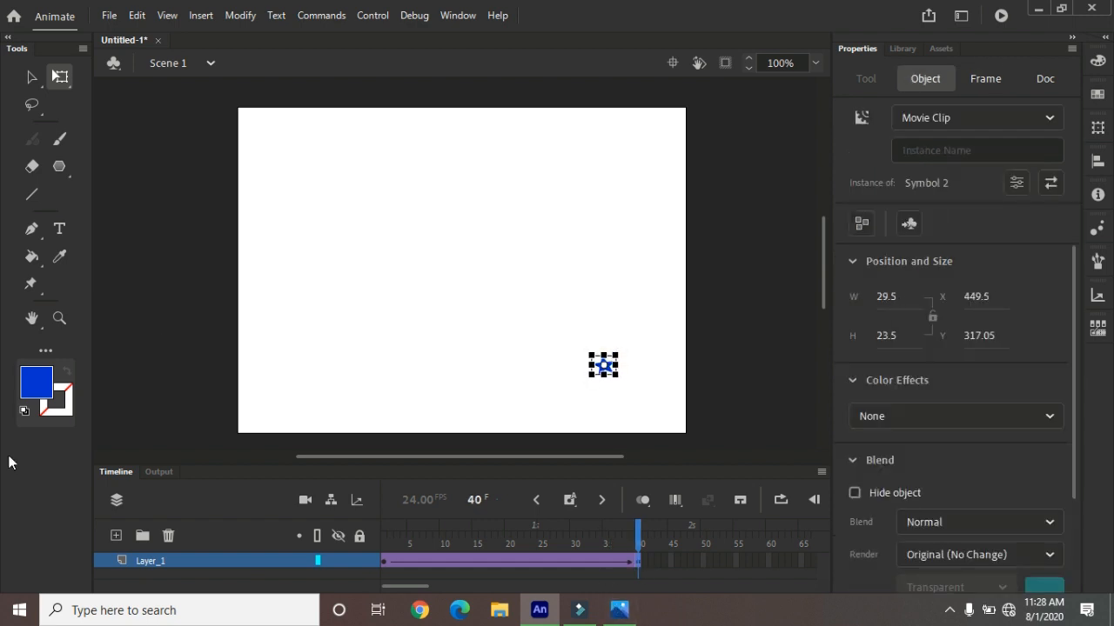
Step: Enlarge the star at frame 1 to about 202 by 183 px and move it to about X 165, Y 155
click(384, 562)
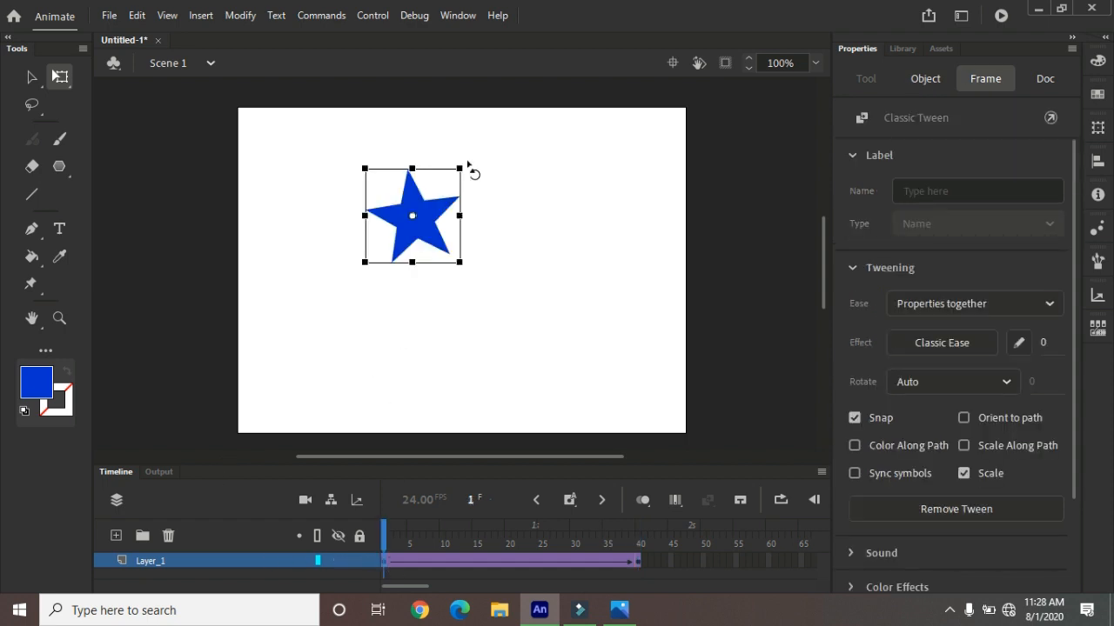
drag(460, 170, 495, 142)
drag(455, 236, 402, 246)
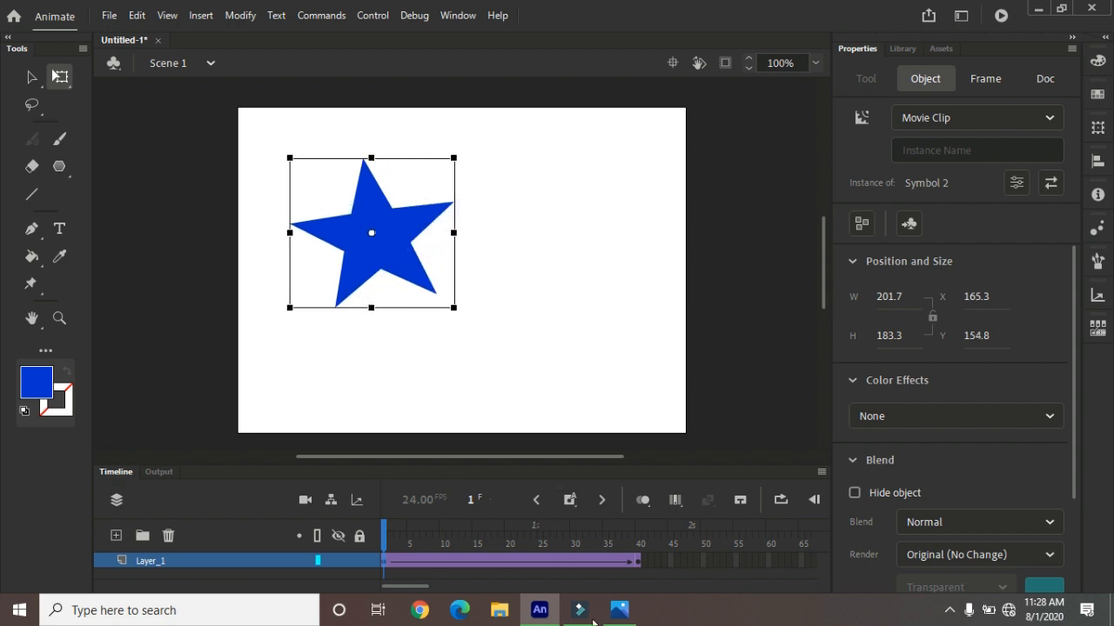
Step: Play the star's tween on the stage and return the playhead to frame 1
key(Return)
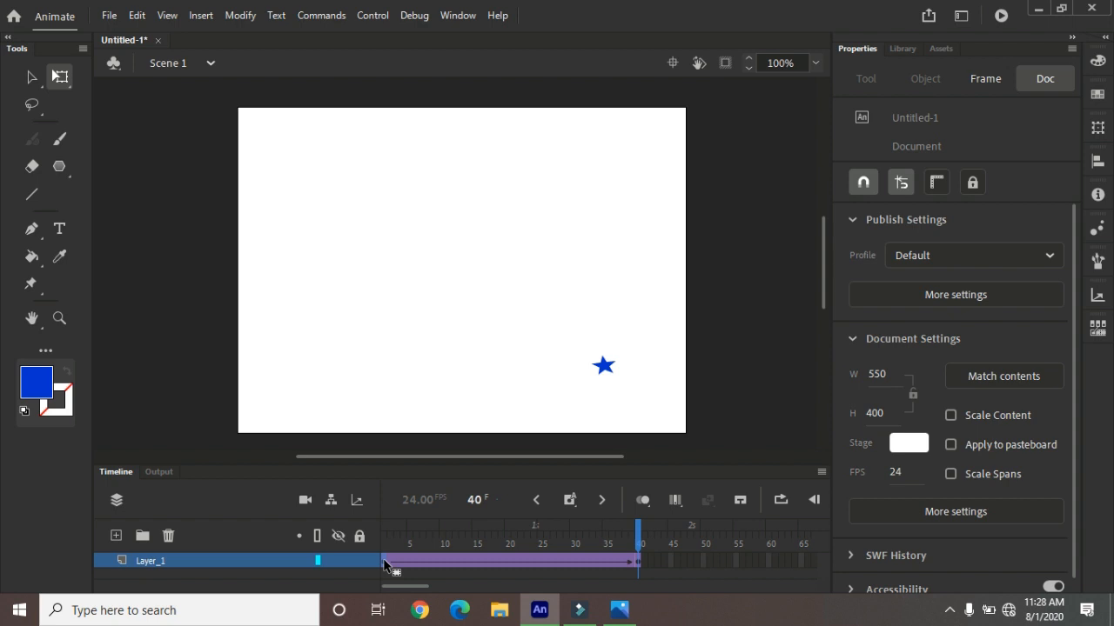
click(621, 612)
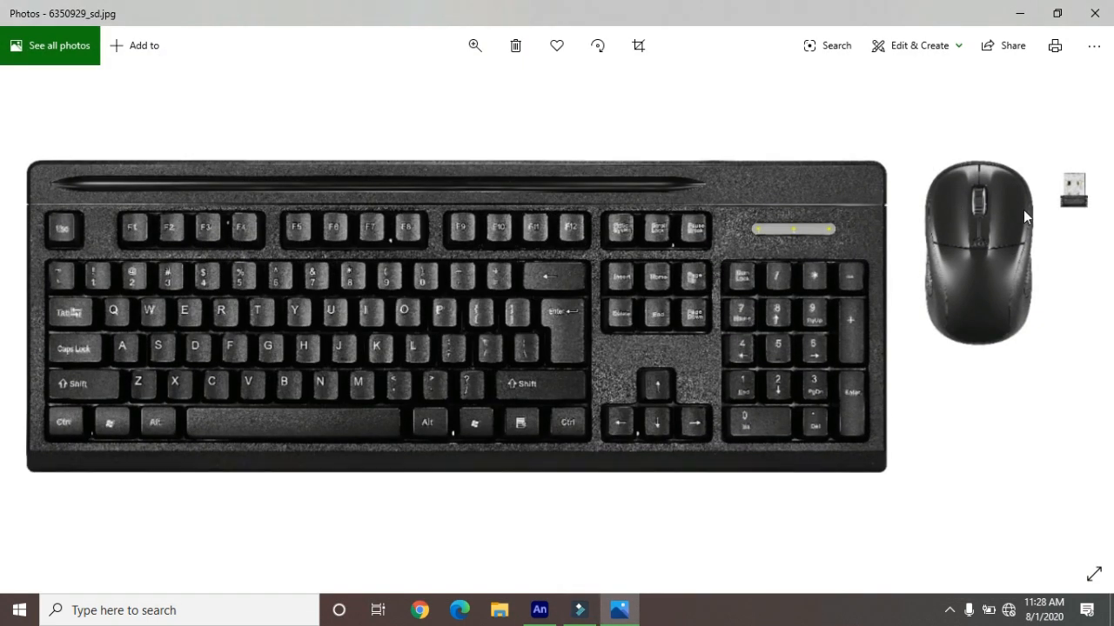
click(1020, 13)
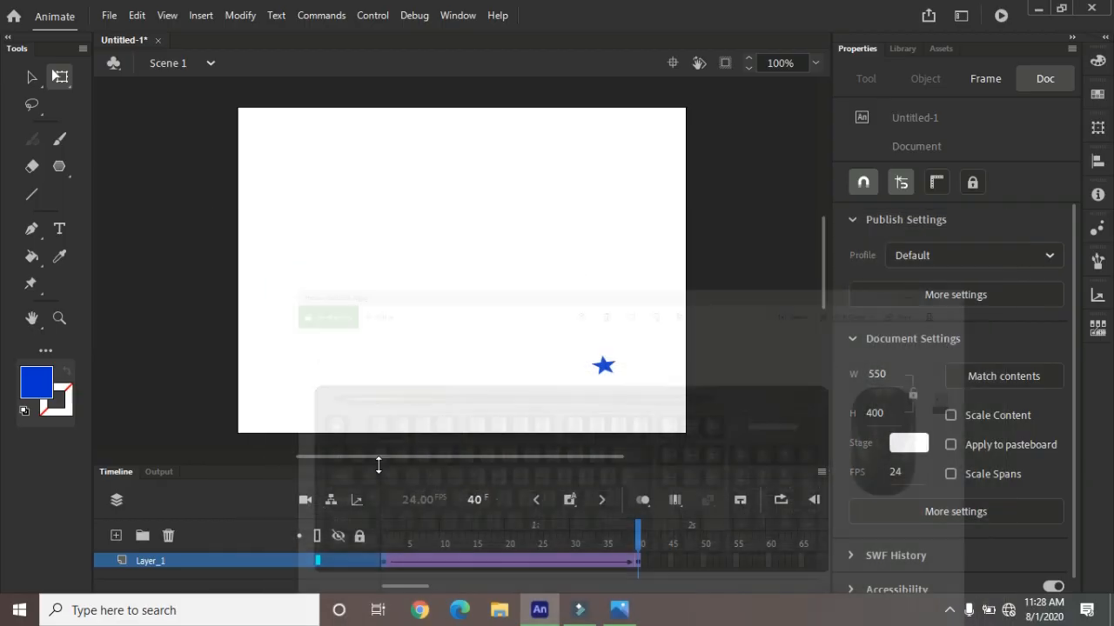
click(385, 564)
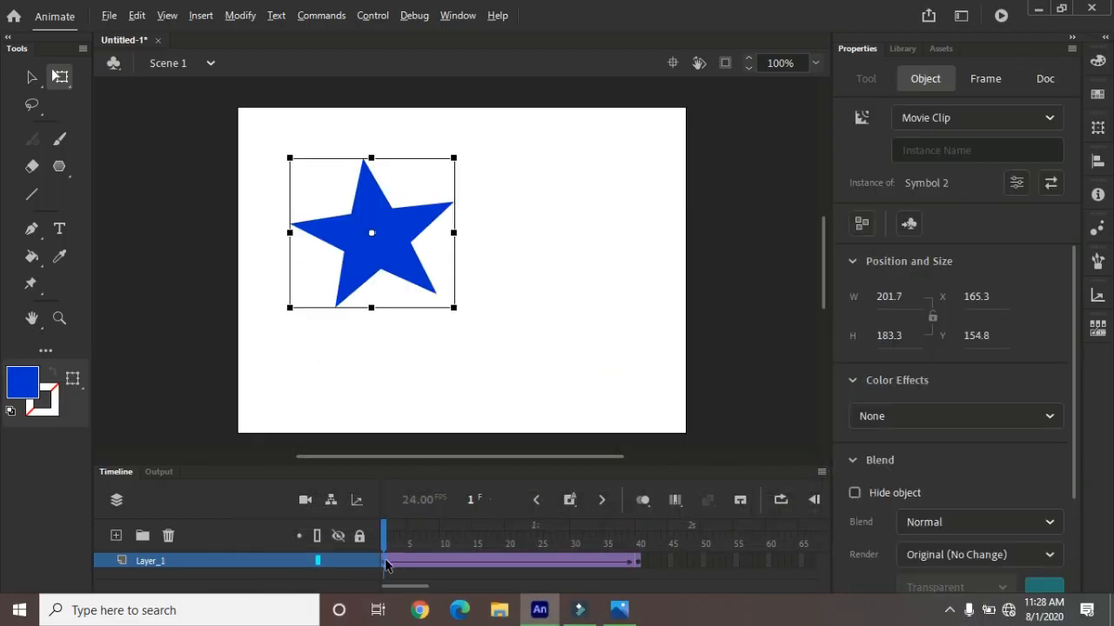
Step: Copy the full-size star keyframe from frame 1 to frame 80 on Layer_1
drag(385, 564, 673, 572)
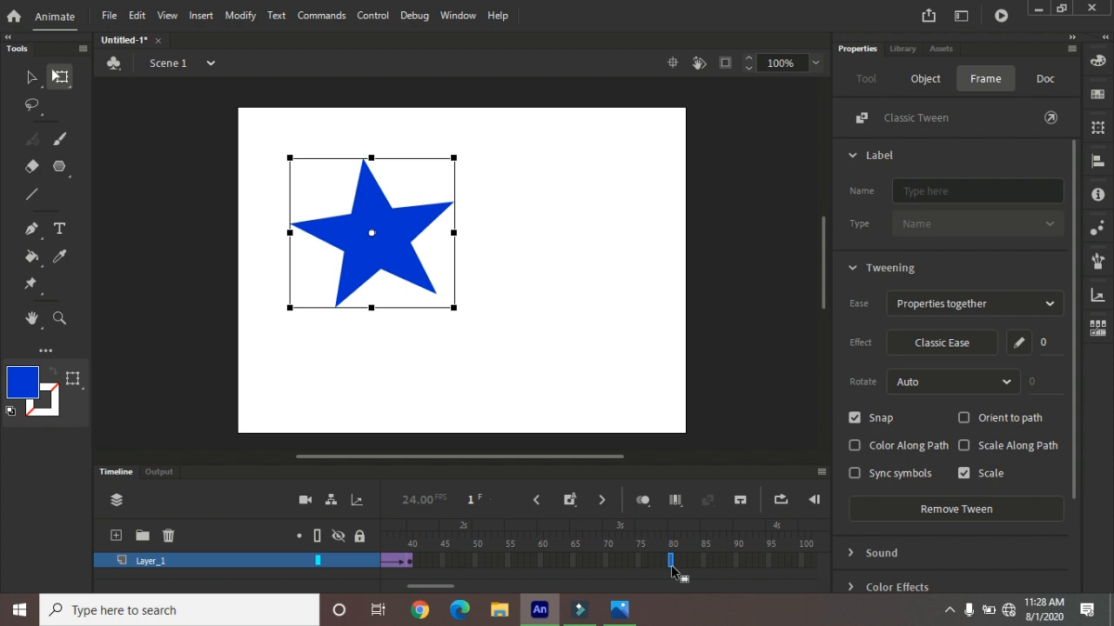
key(F6)
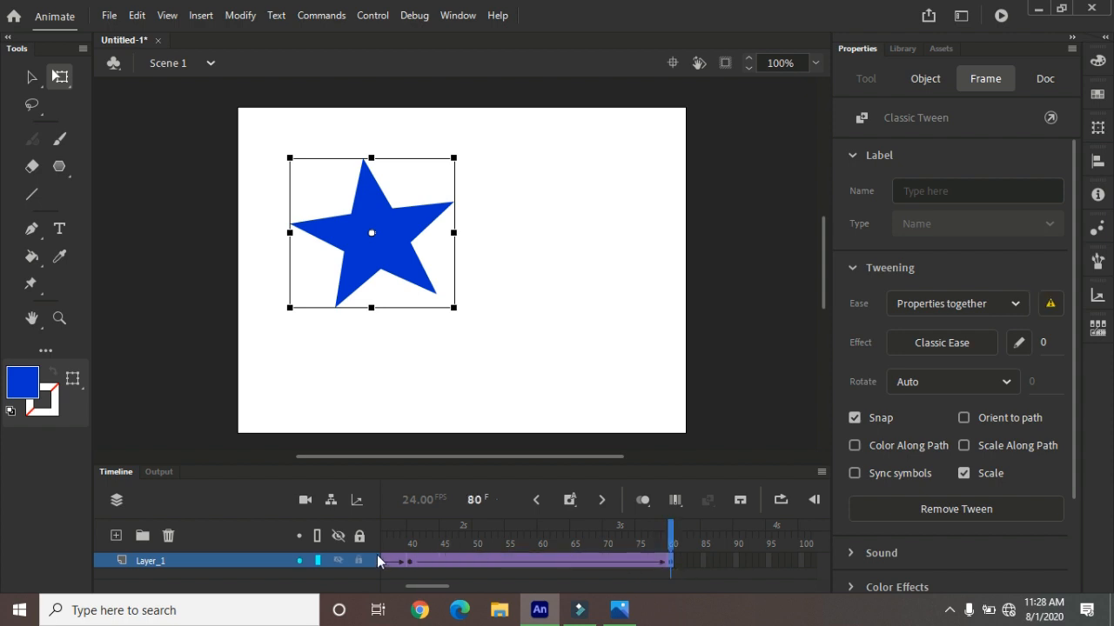
Step: Play the animation on the stage, test it as a movie, and close the preview window
key(Return)
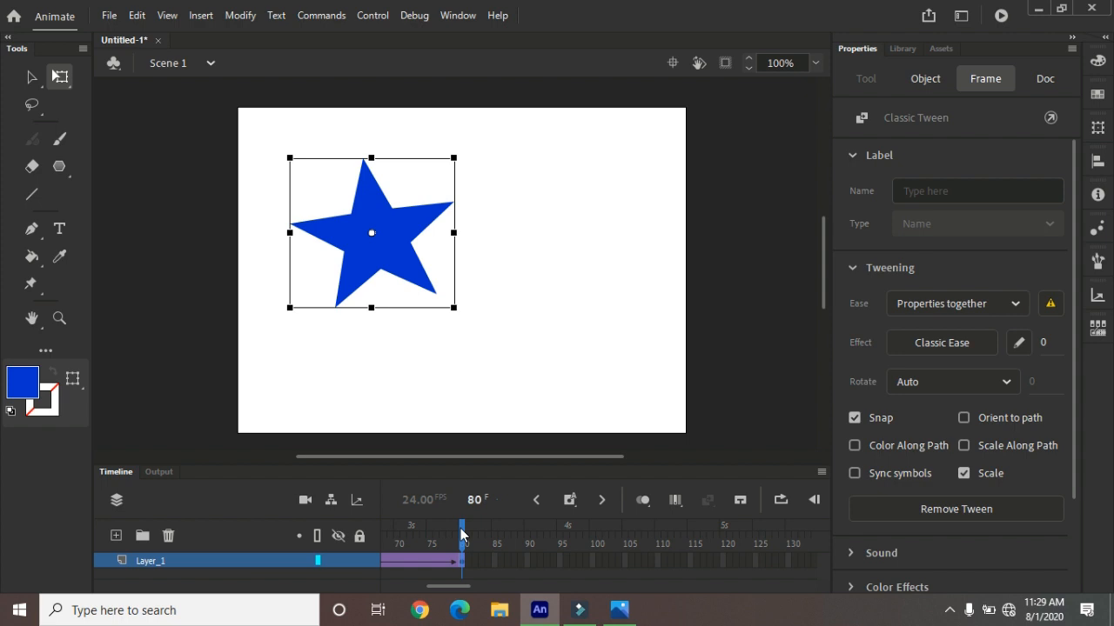
key(ctrl+Return)
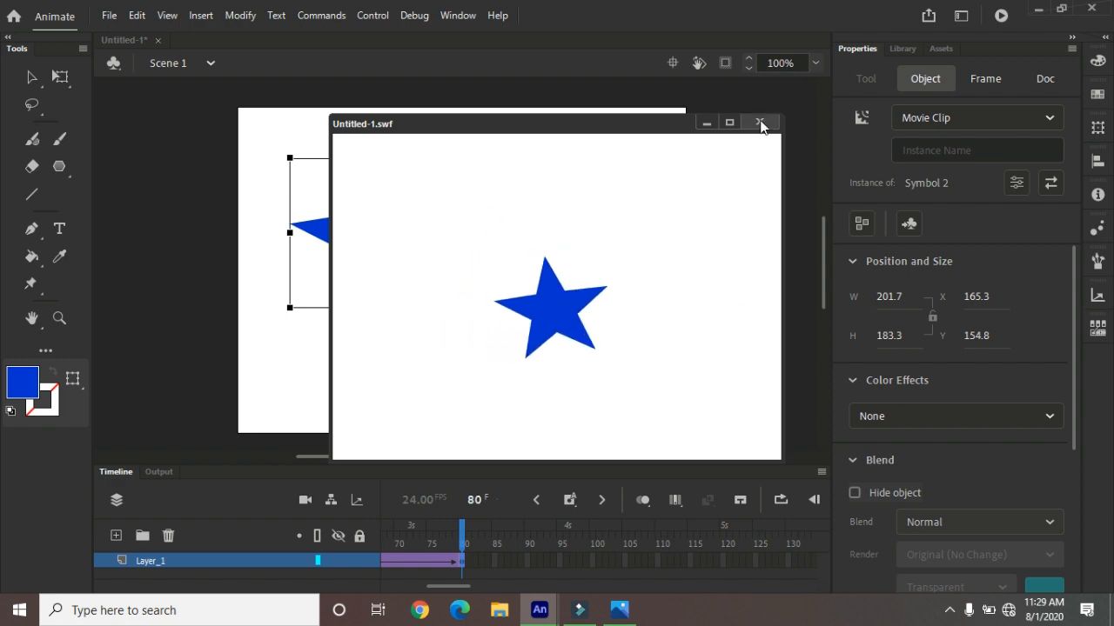
click(759, 123)
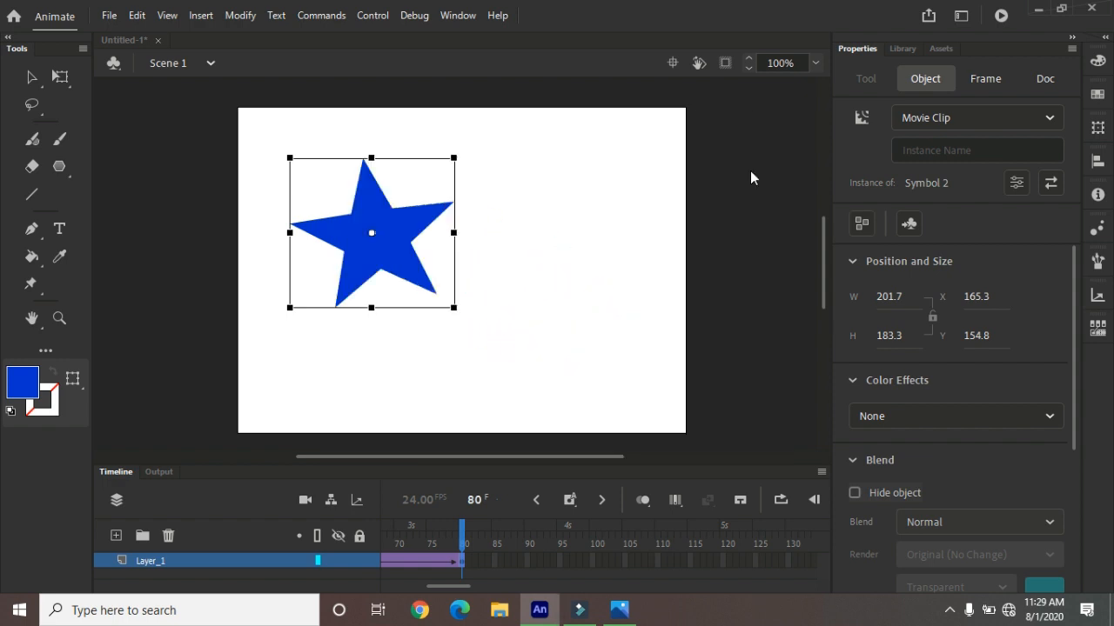
Step: Insert a keyframe at frame 110 to hold the full-size star, and test the movie
click(657, 563)
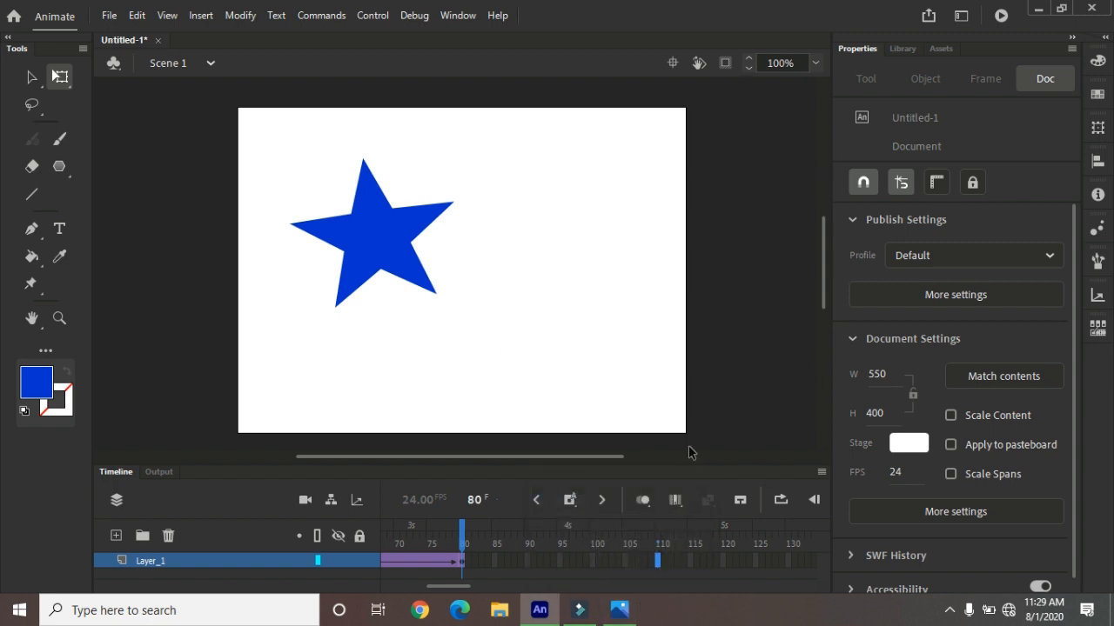
key(F6)
key(ctrl+Return)
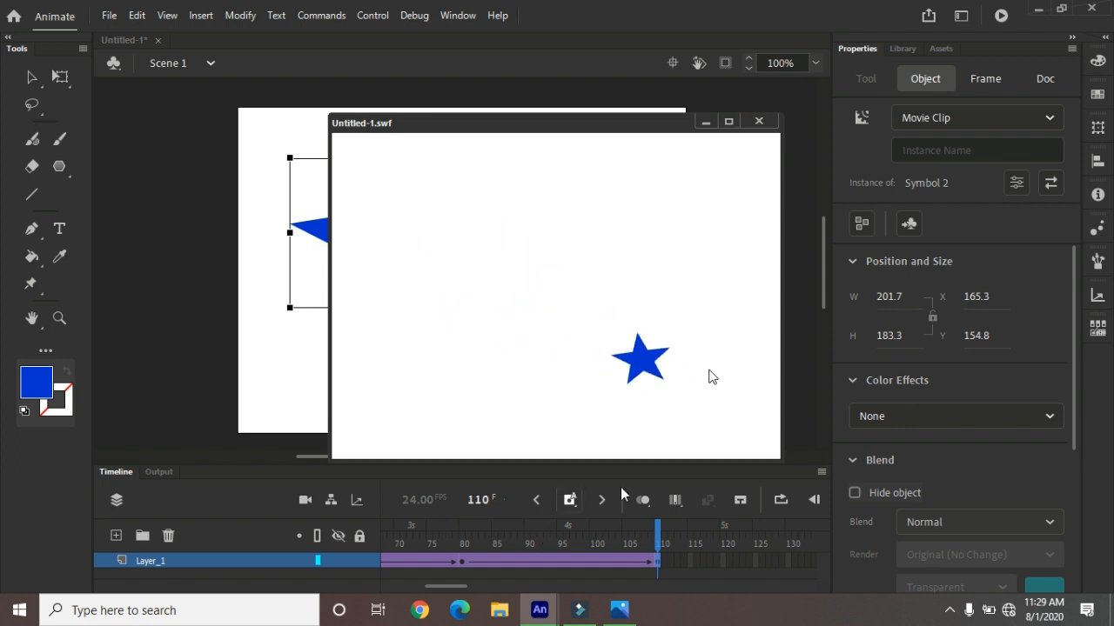
click(768, 123)
Step: Set the classic tween between frames 1 and 40 to rotate the star clockwise
drag(657, 529, 313, 502)
drag(383, 528, 486, 528)
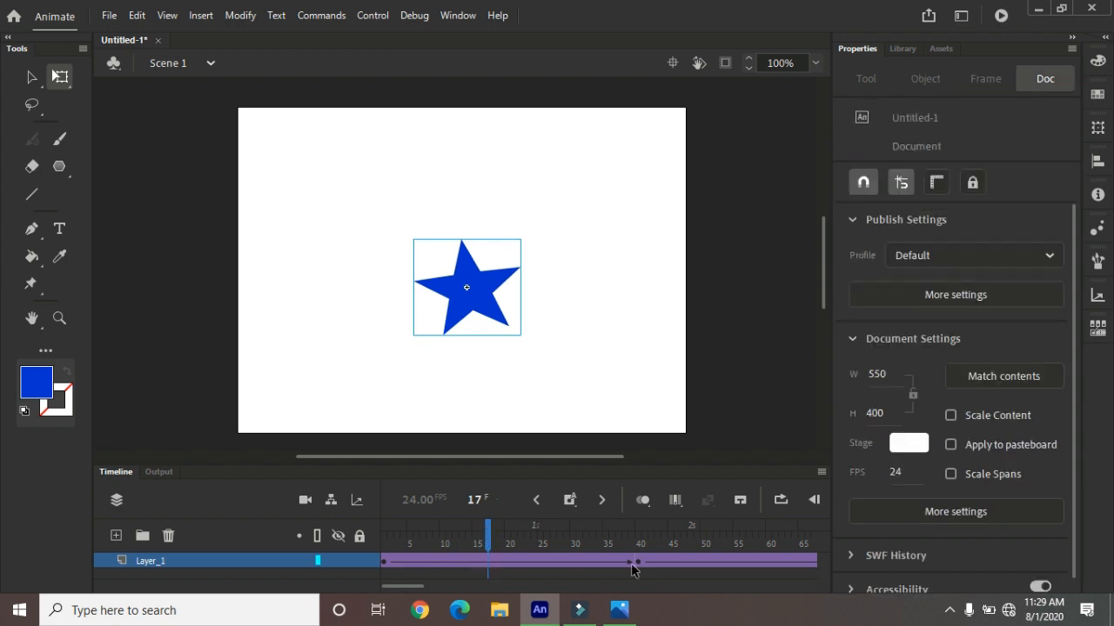
click(502, 567)
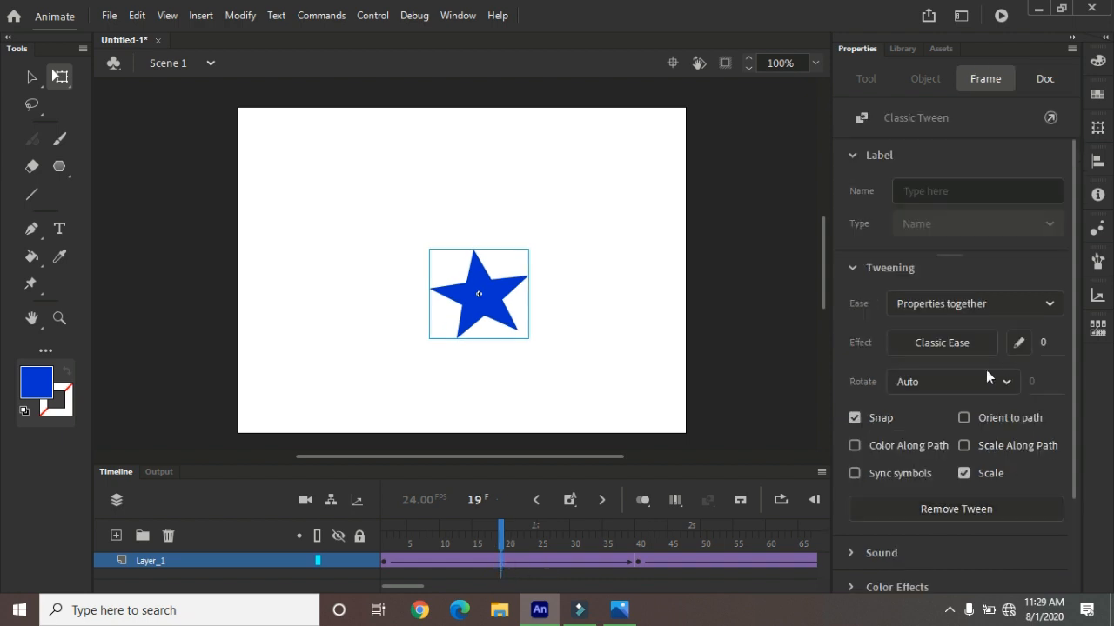
click(1009, 380)
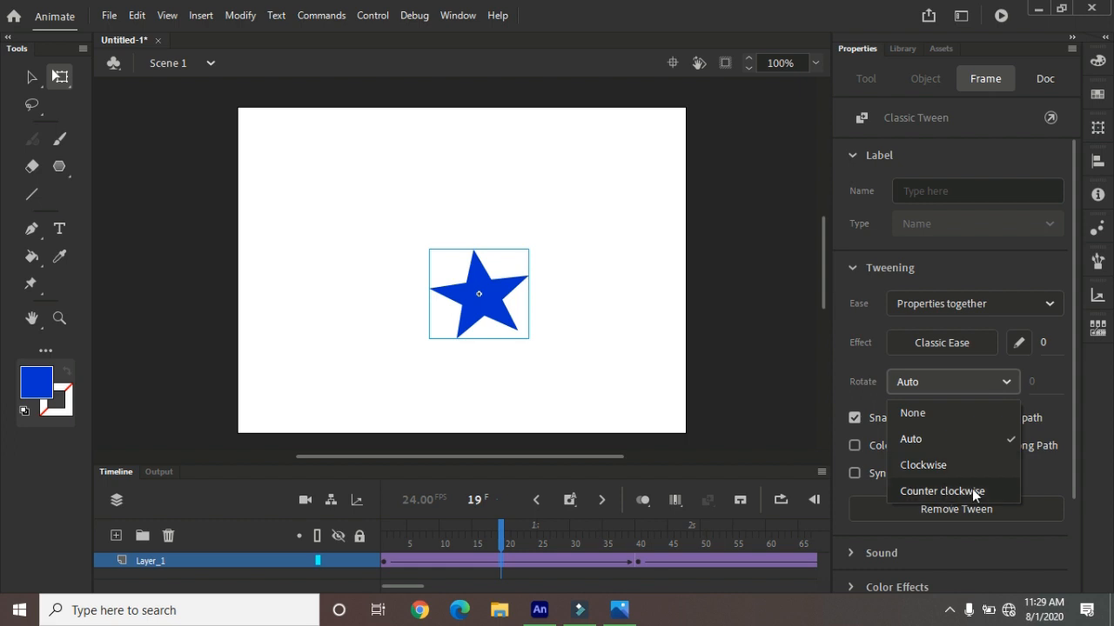
click(947, 467)
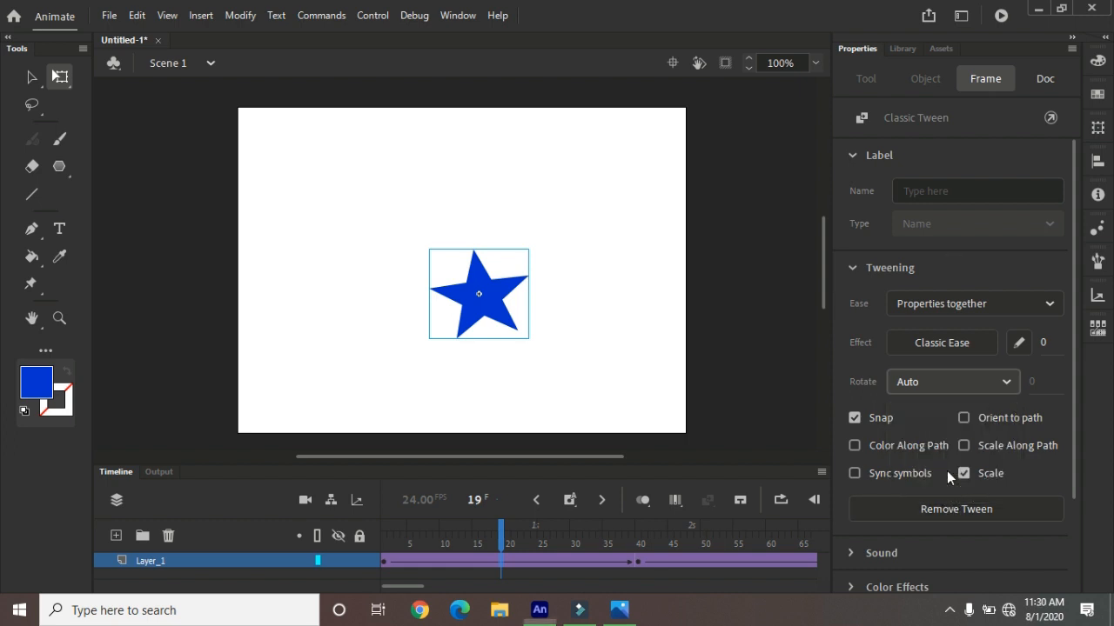
Step: Set the classic tween between frames 40 and 80 to rotate the star counter clockwise
drag(502, 524, 745, 555)
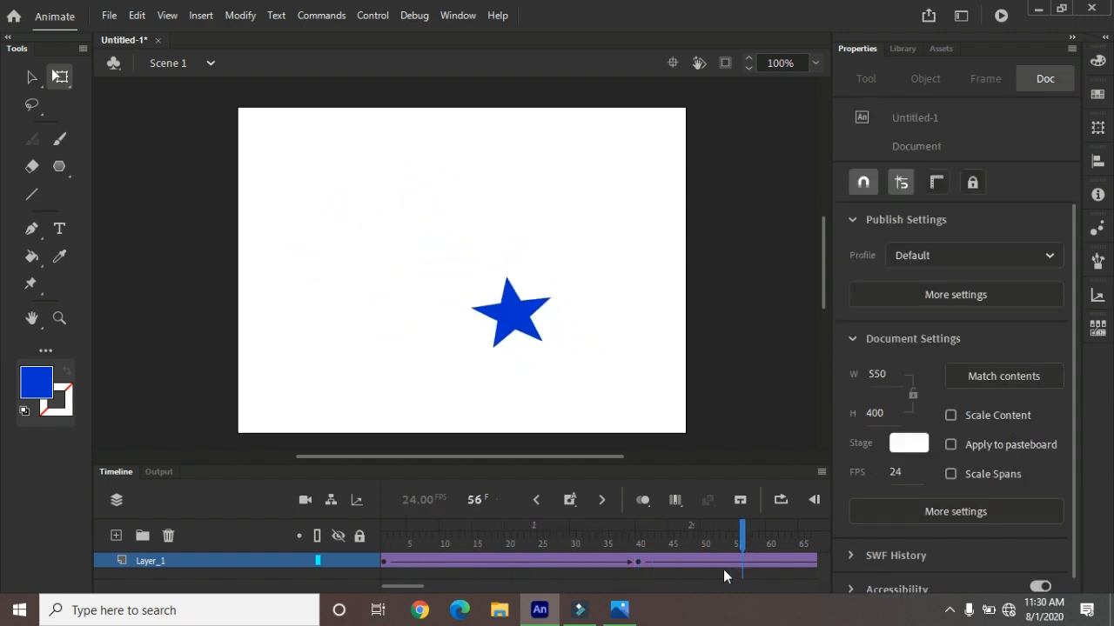
click(734, 556)
click(957, 381)
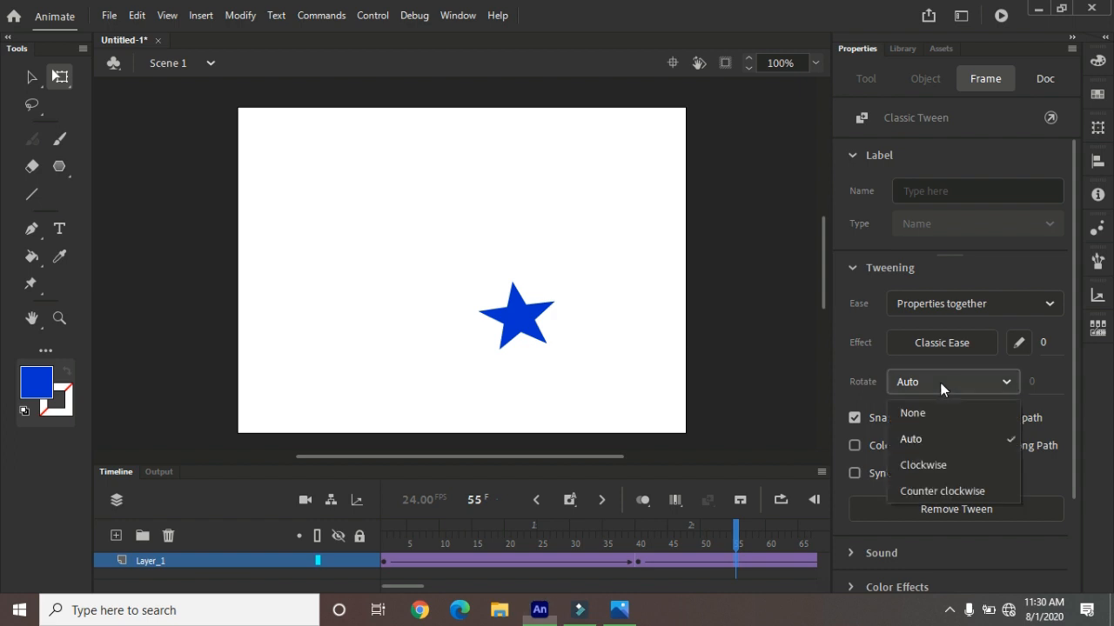
click(941, 492)
Step: Return the playhead to frame 1, test the rotating star as a movie, and close the preview
drag(729, 527, 341, 537)
key(ctrl+Return)
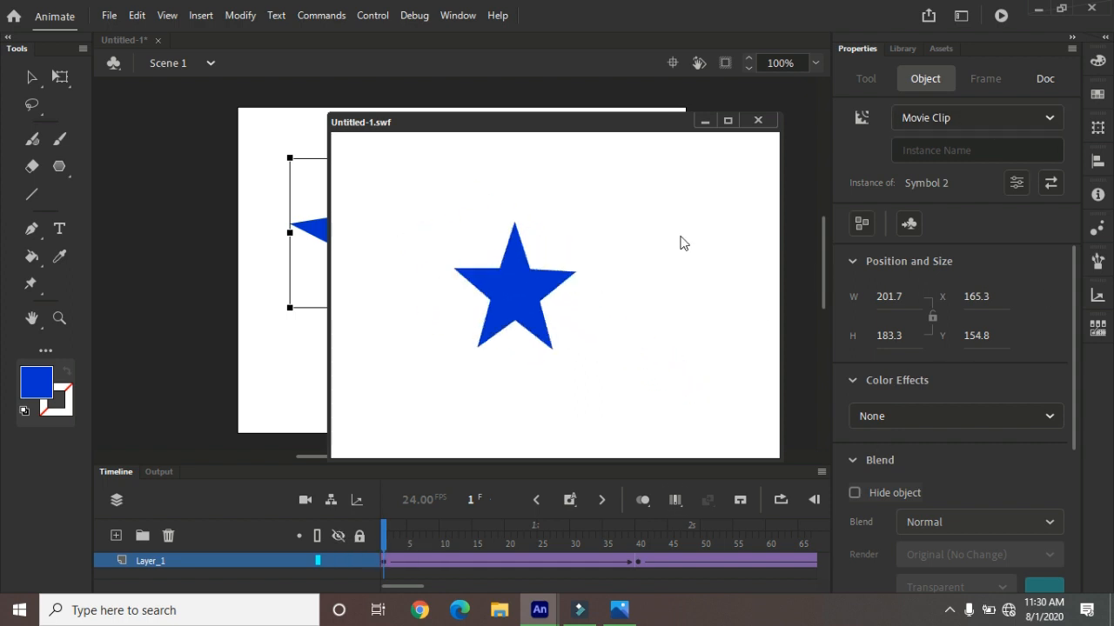
click(758, 122)
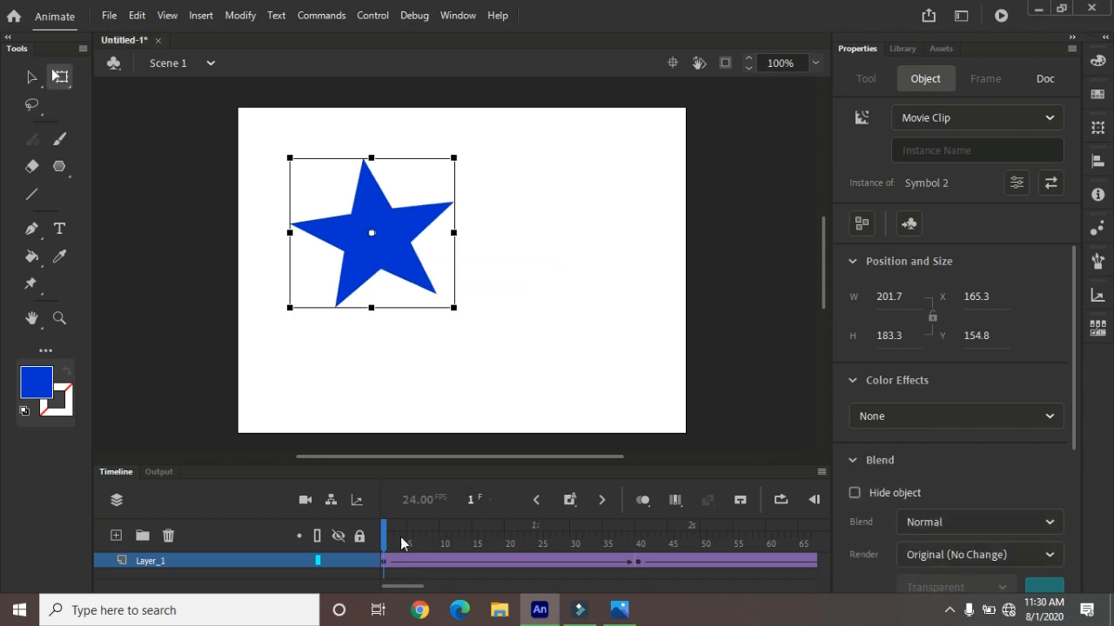
Step: Scrub through the first frames and review the rotation and tween options of the tween between frames 1 and 40
drag(387, 535, 418, 535)
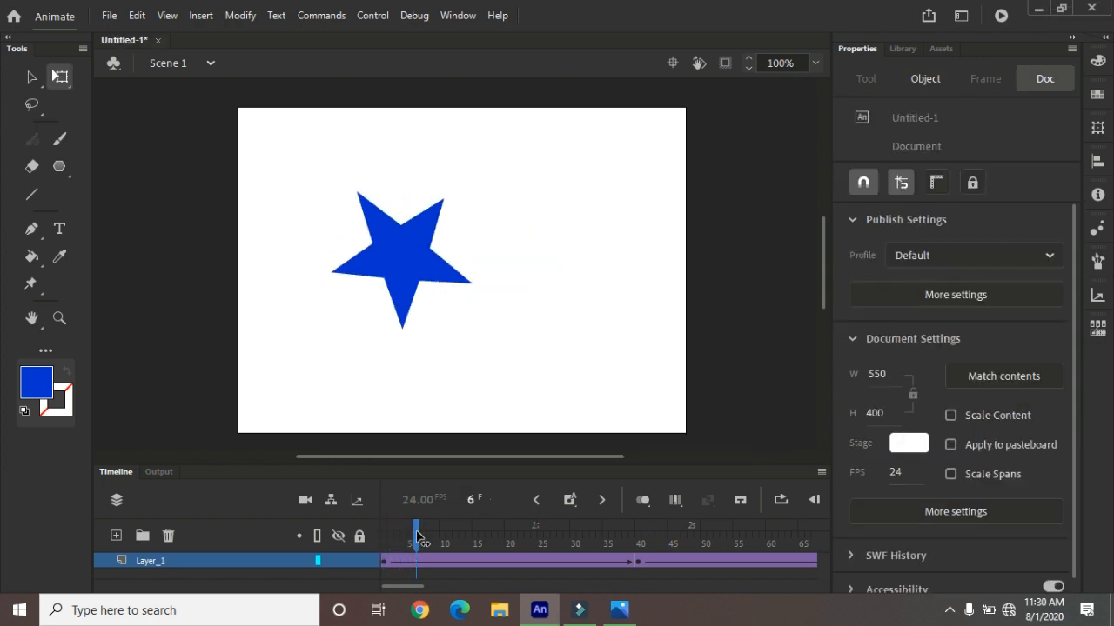
click(461, 562)
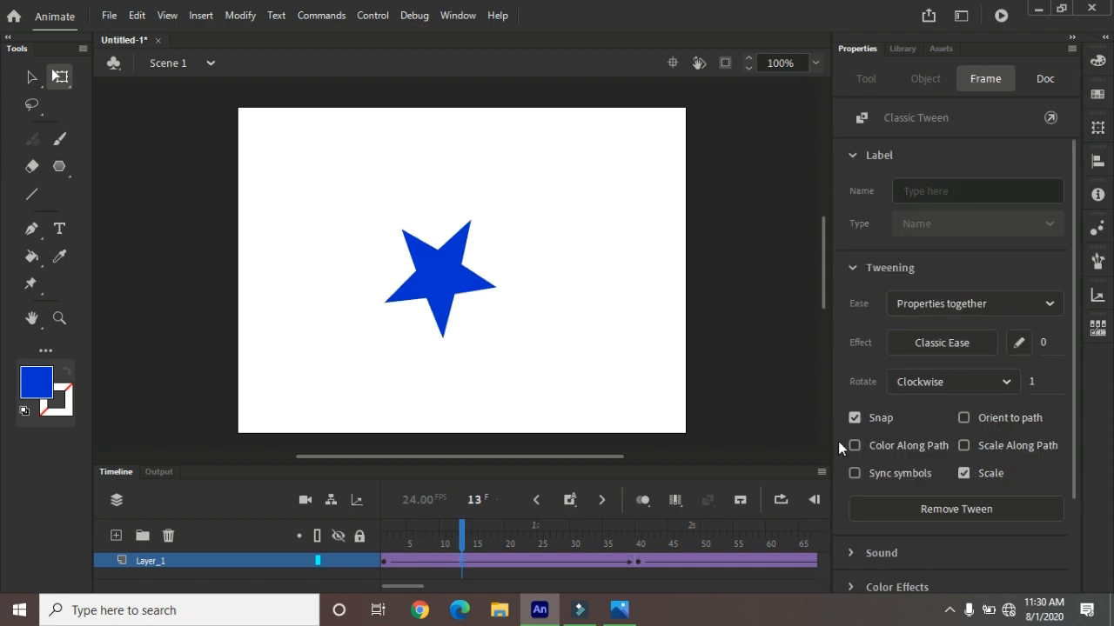
click(201, 15)
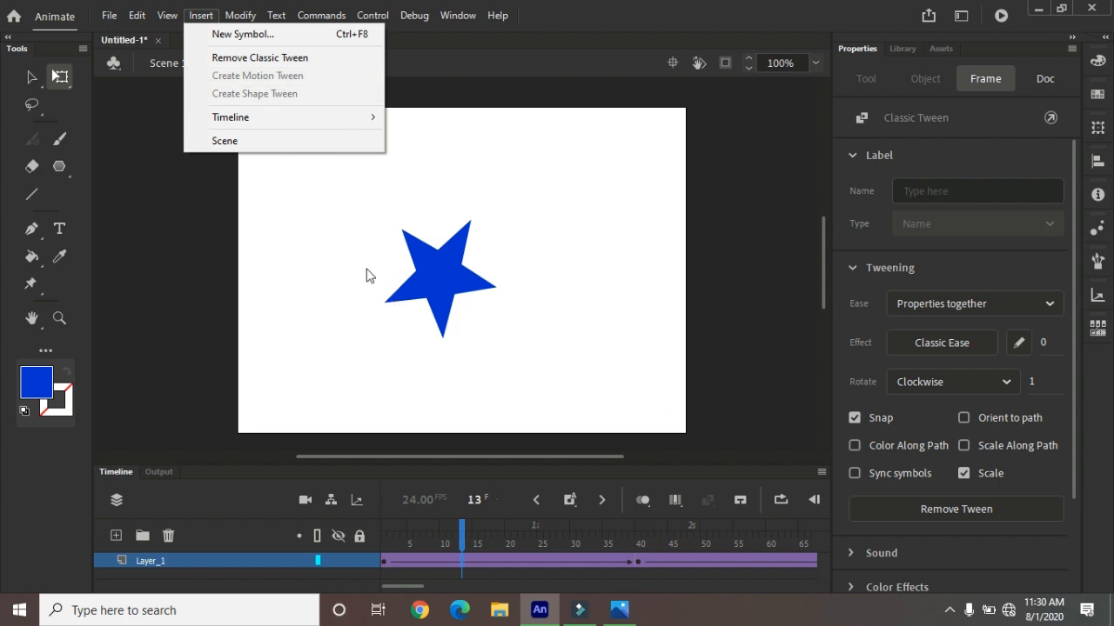
Step: Remove the classic tween from the frame span between keyframes 80 and 110
drag(462, 531, 645, 539)
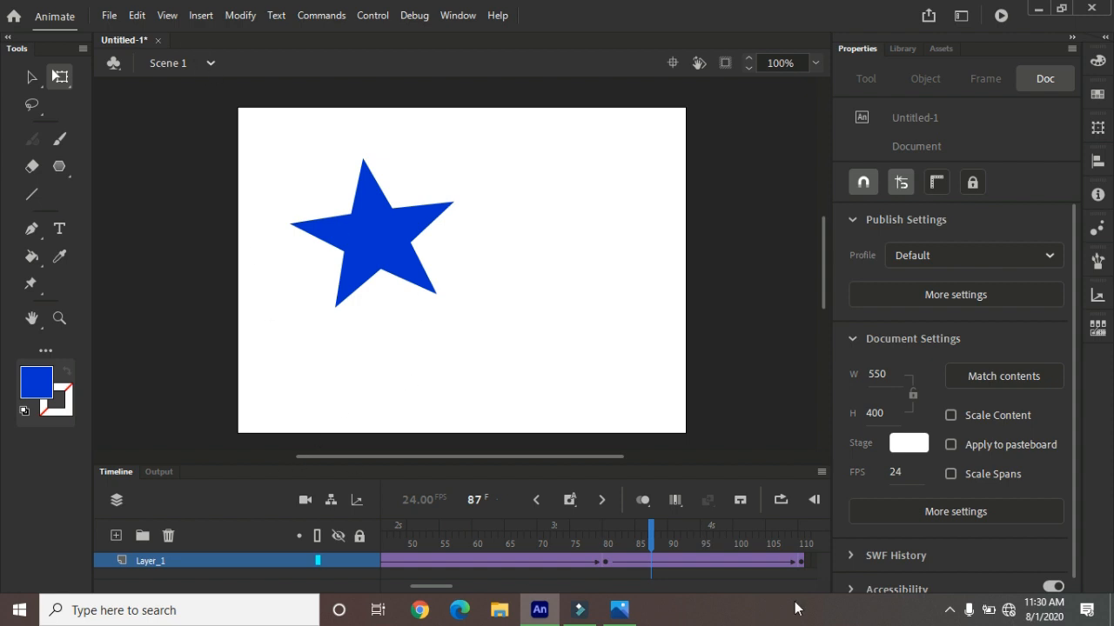
click(662, 562)
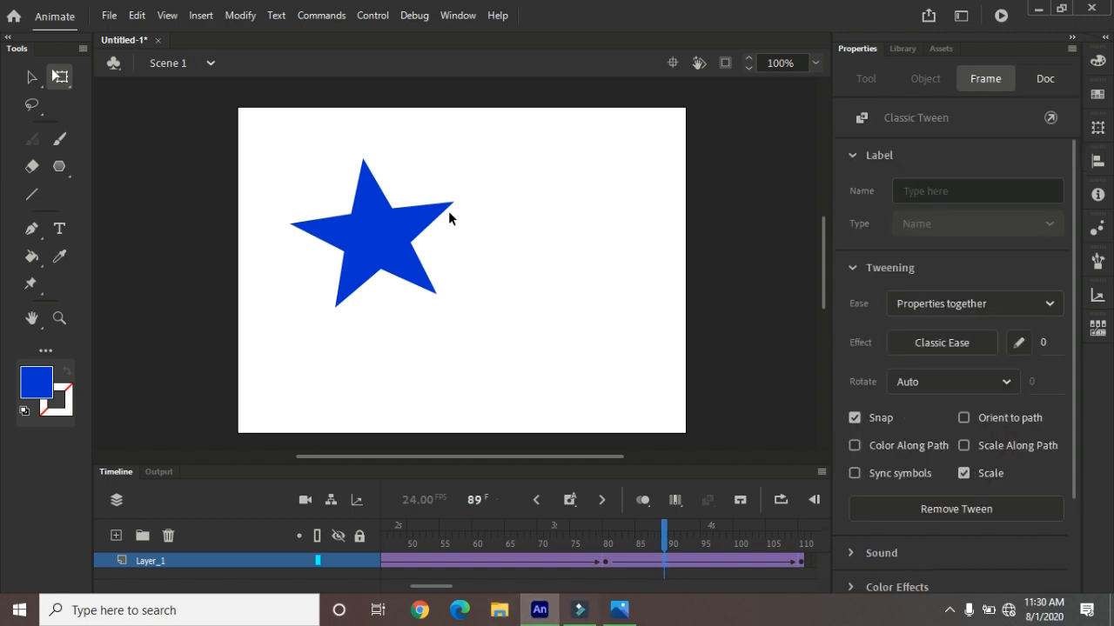
click(234, 25)
mouse_move(198, 19)
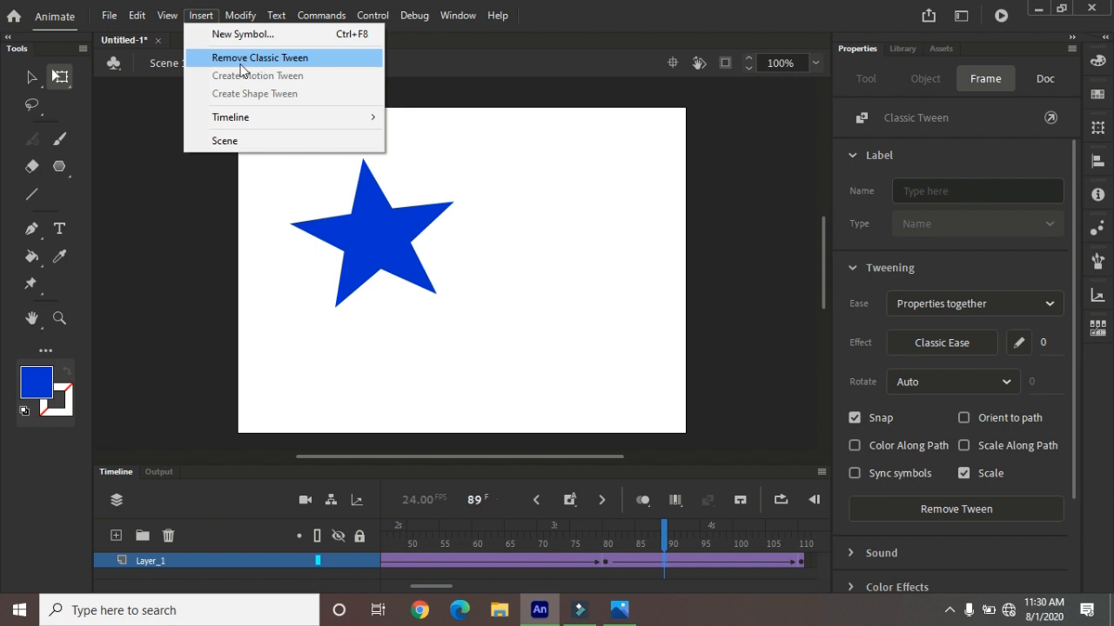
click(274, 63)
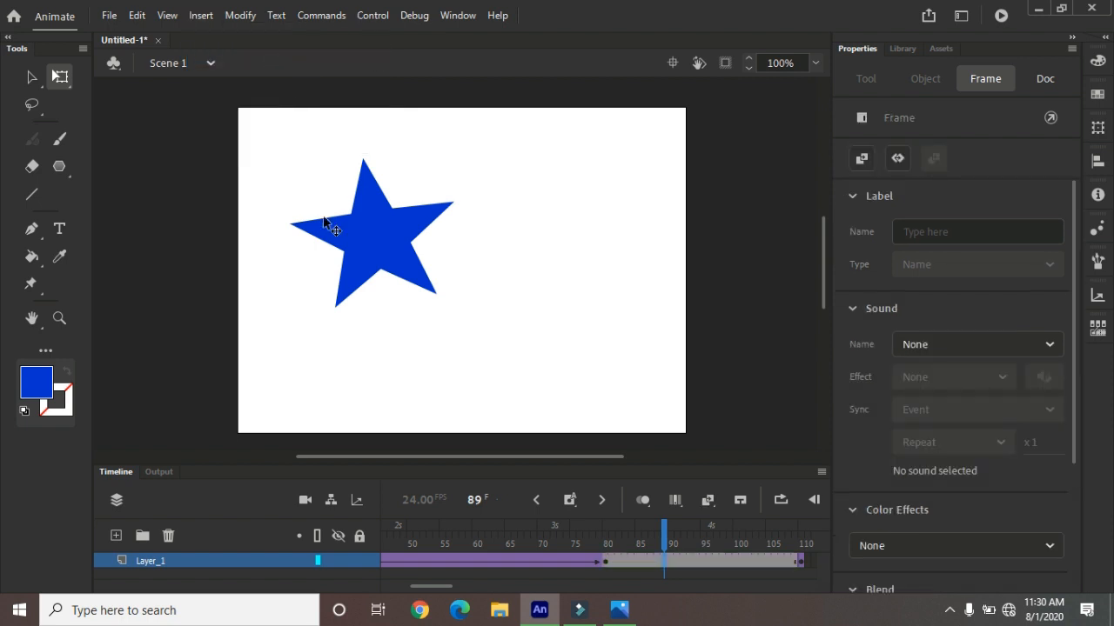
Step: Remove the classic tween from the last keyframe at frame 110
click(801, 567)
key(ctrl+z)
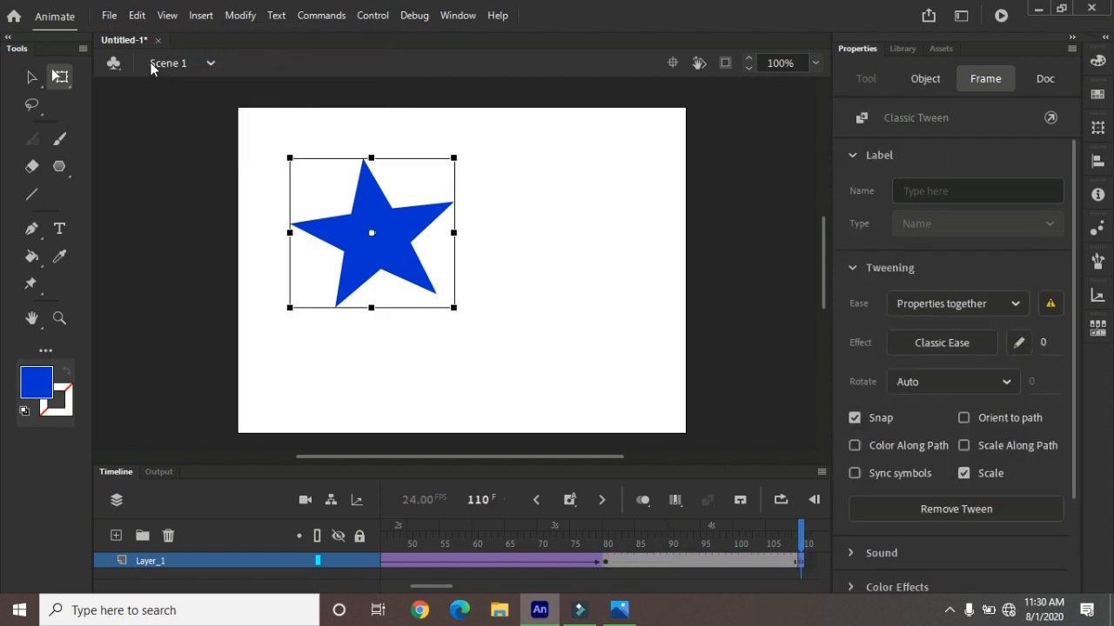
click(166, 16)
mouse_move(201, 15)
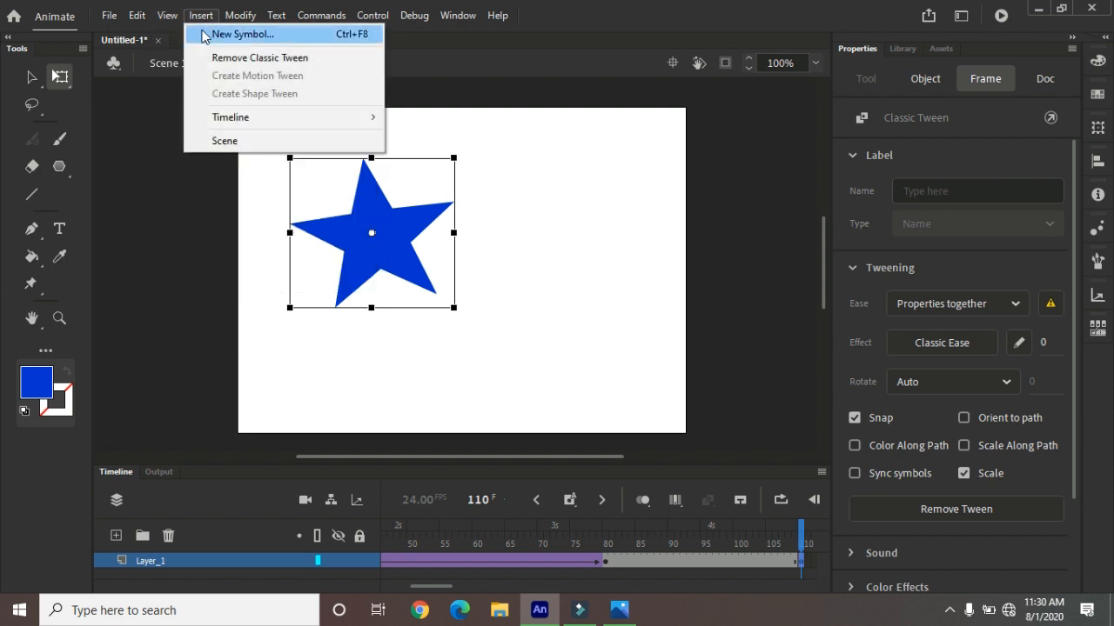
click(223, 60)
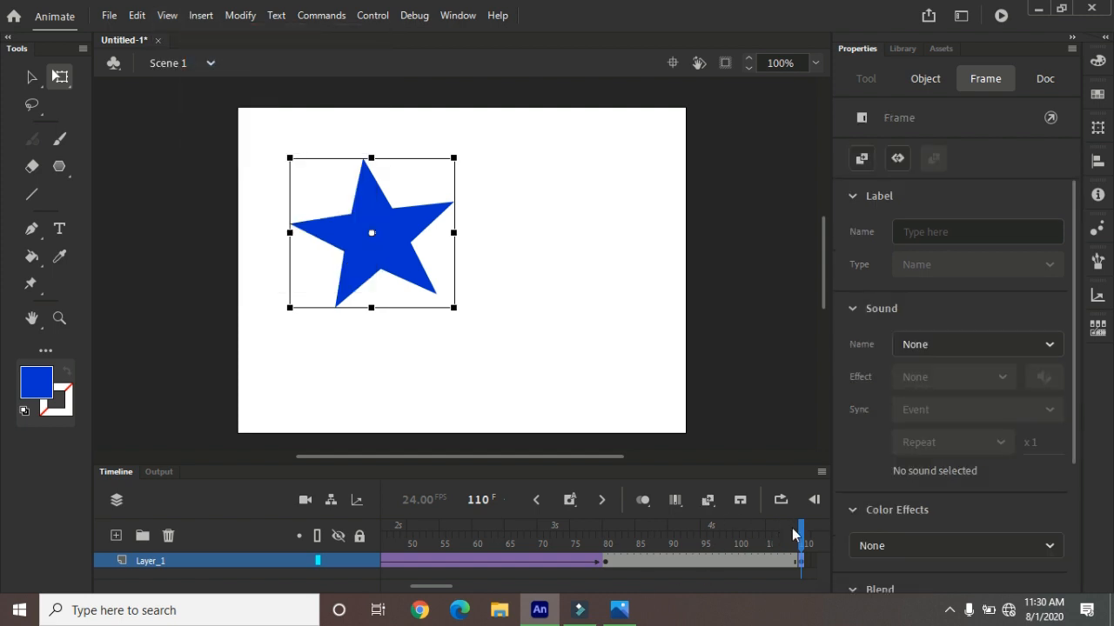
Step: Move the playhead to frame 90, test the movie without the final tween, and close the preview
drag(803, 530, 671, 540)
key(ctrl+Return)
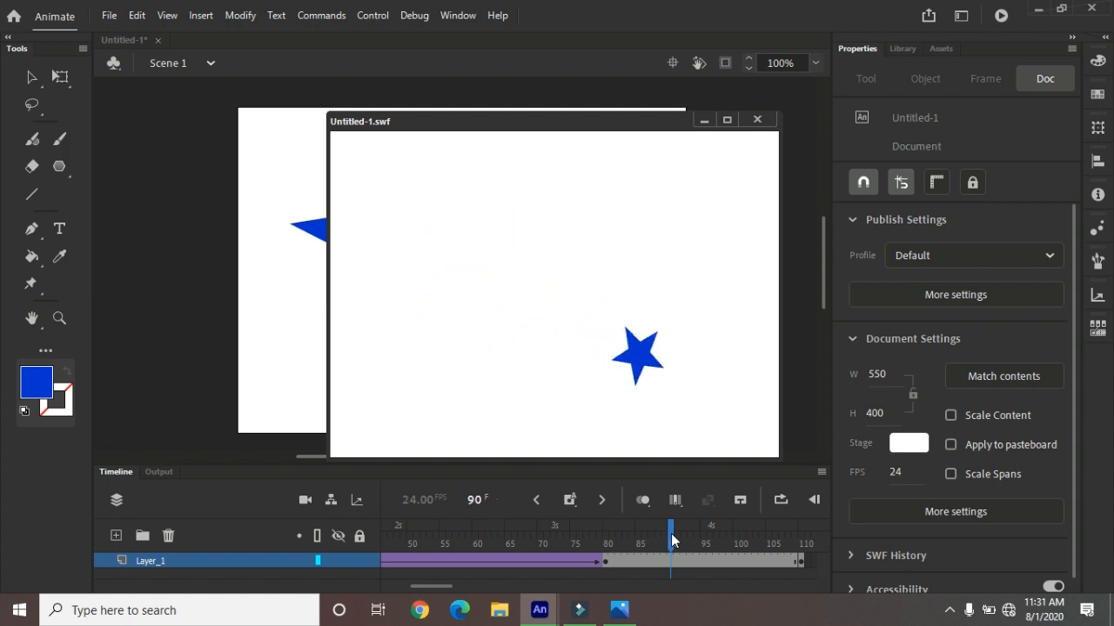
click(757, 119)
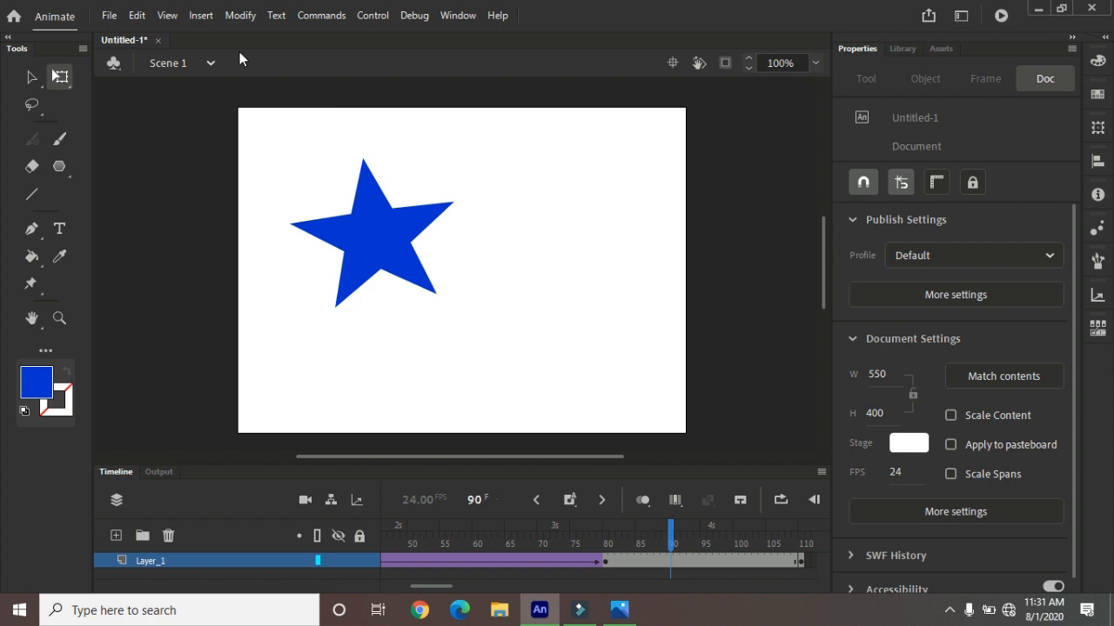
Step: Review the available tween creation commands, and minimize the program window to the desktop
click(201, 15)
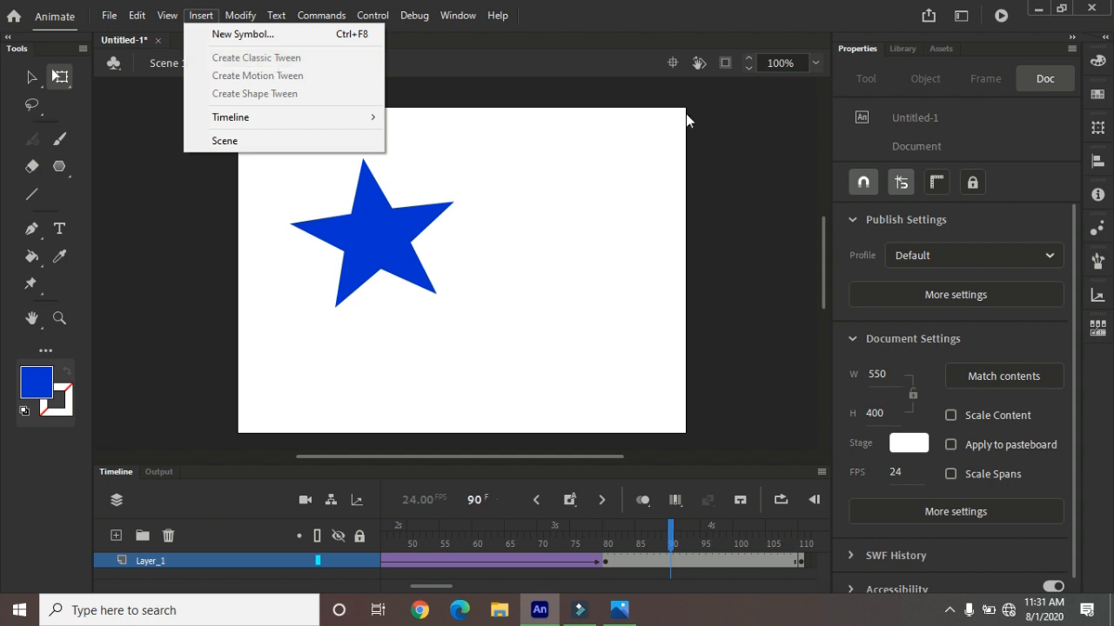
click(1041, 7)
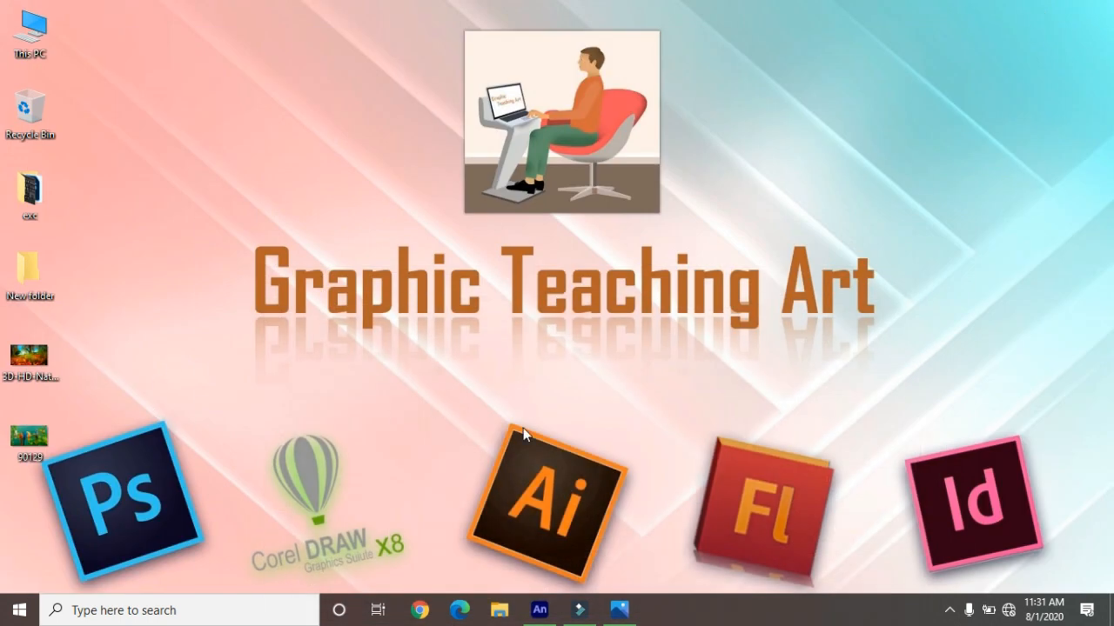